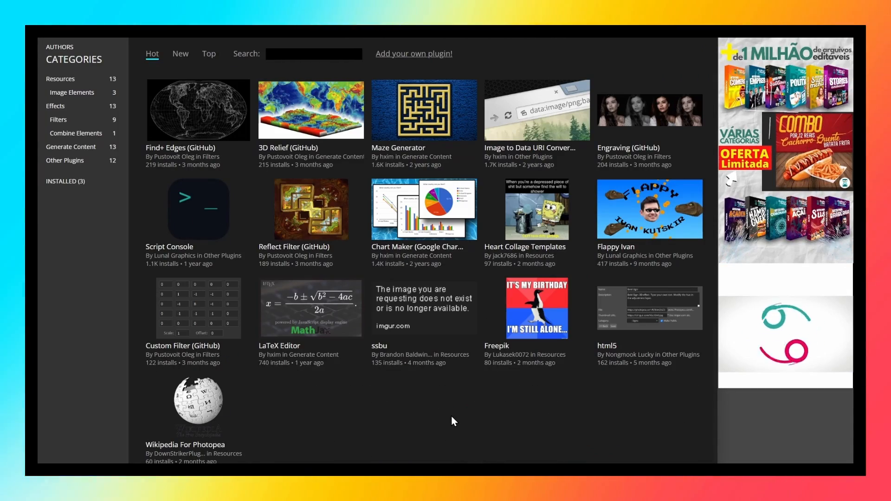
Look through the plugin gallery and the decorative font previews on the font website.
scroll(481, 427, "up", 2)
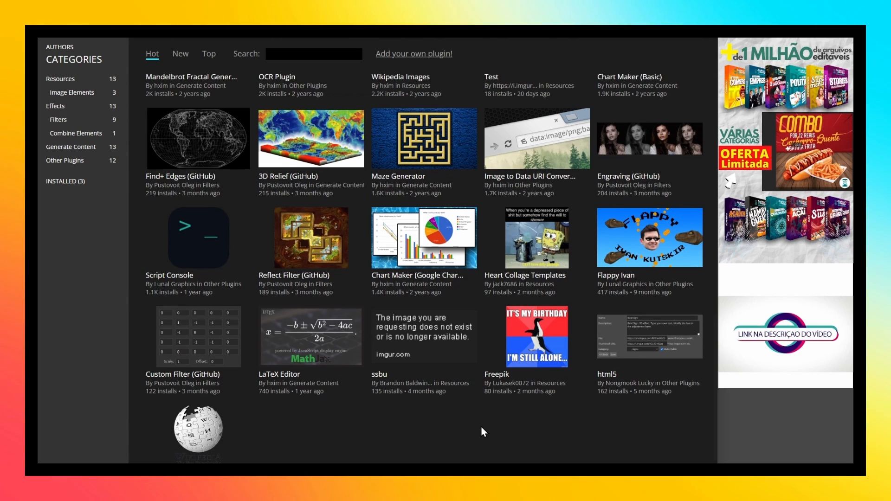
scroll(481, 427, "up", 3)
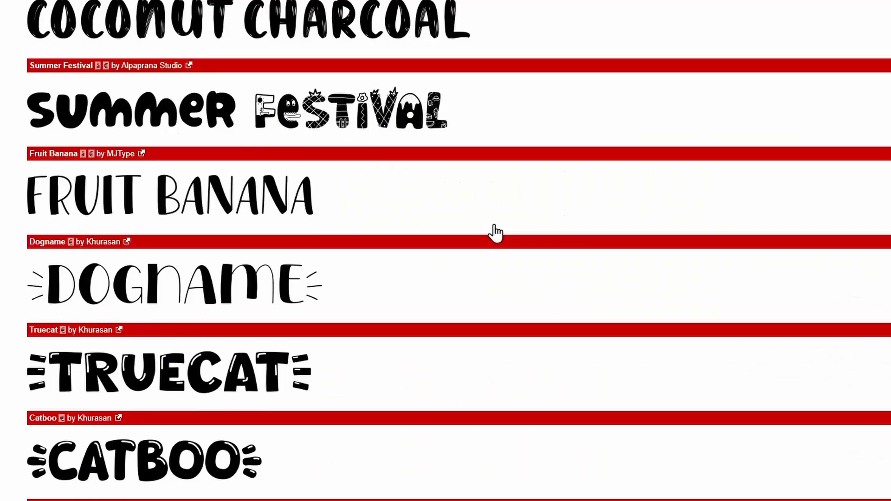
scroll(493, 233, "down", 2)
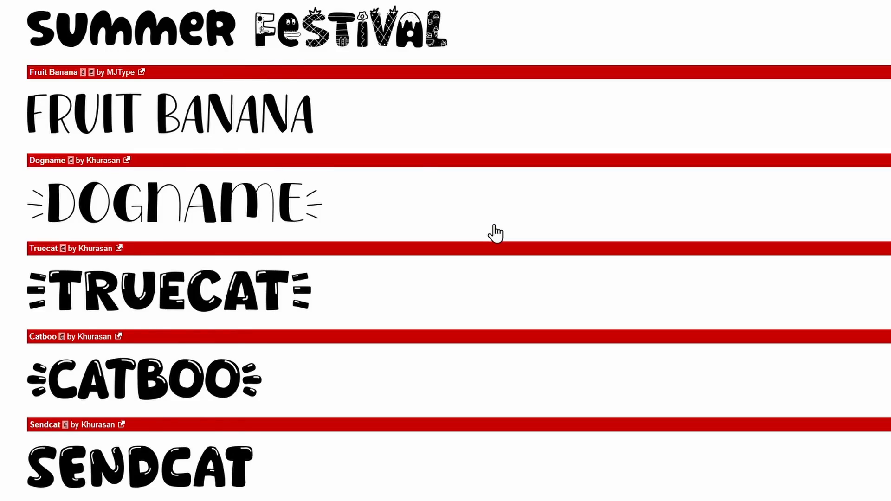
scroll(495, 232, "down", 6)
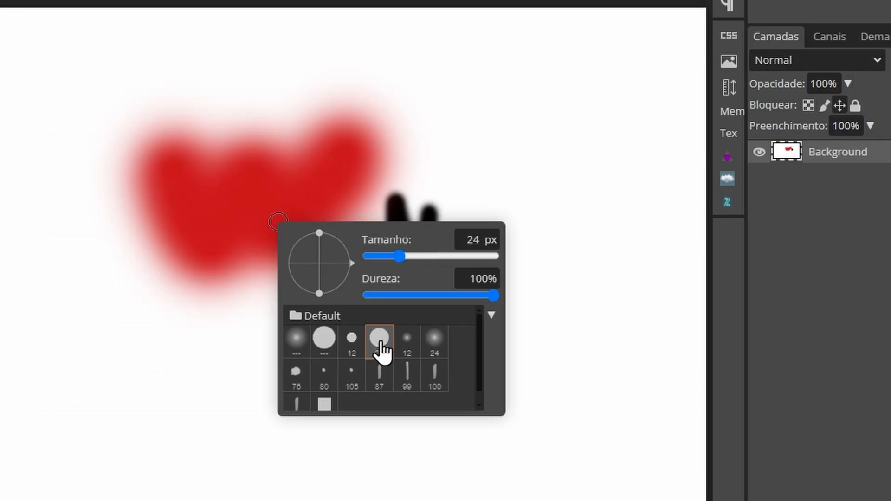
left_click(410, 355)
left_click(354, 378)
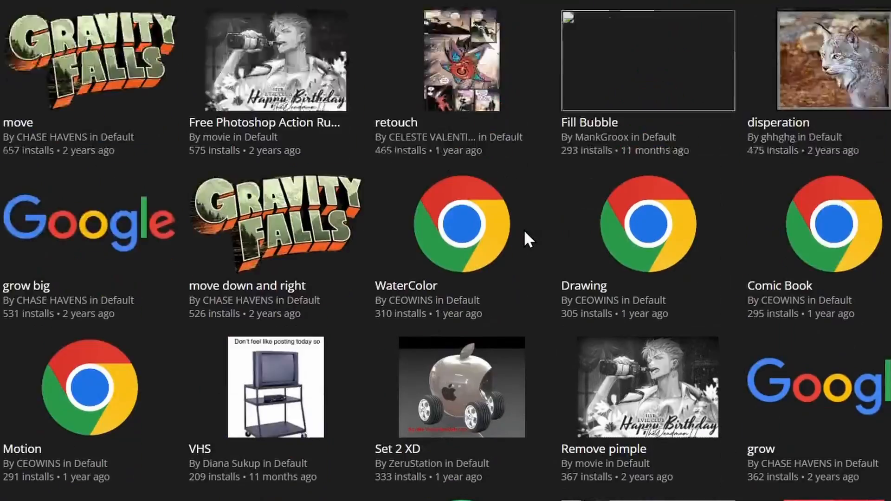
scroll(523, 229, "up", 10)
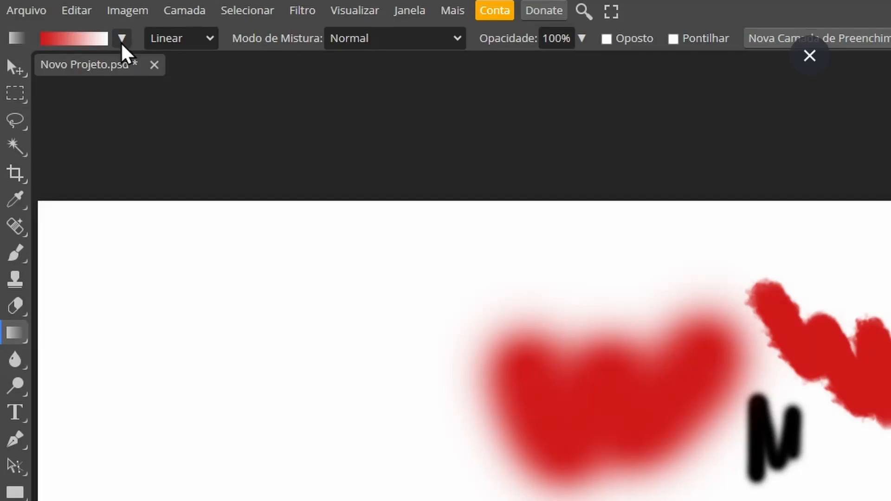
left_click(122, 39)
scroll(235, 140, "down", 1)
left_click(248, 65)
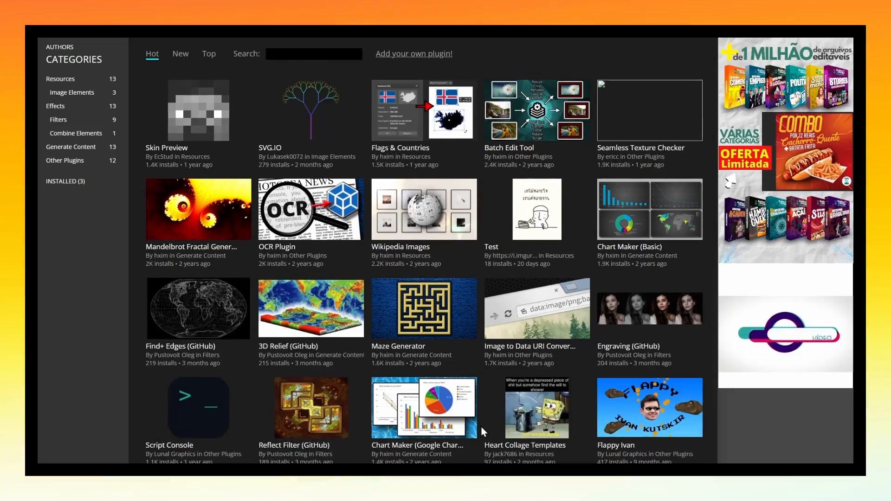
Browse the Hot plugins up to the first entries, view the Sprite Replicator details and return to the gallery.
scroll(482, 432, "up", 3)
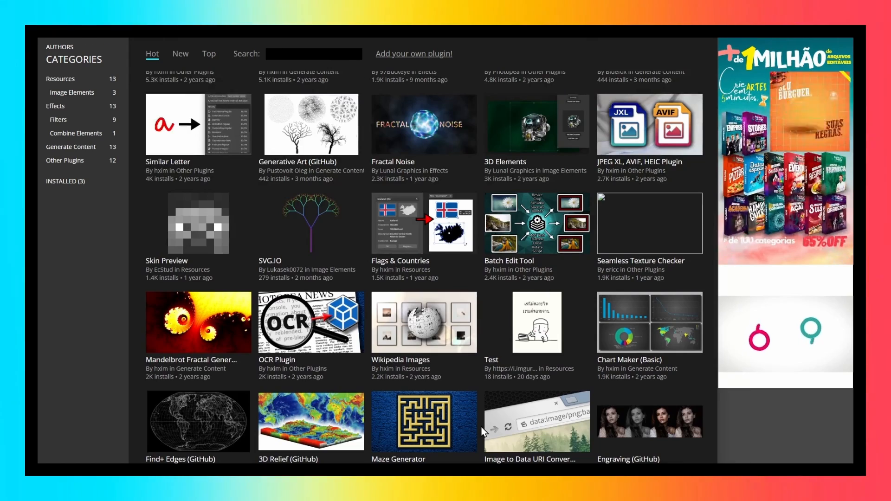
scroll(482, 432, "up", 5)
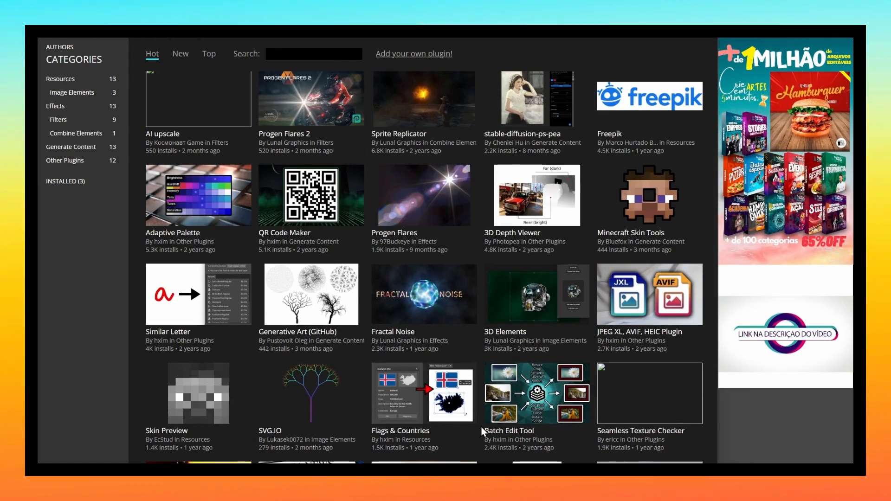
scroll(483, 432, "up", 4)
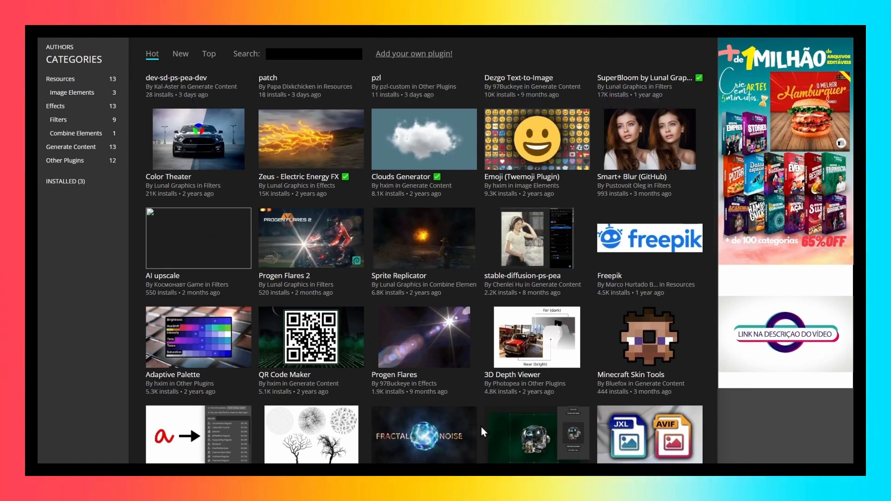
scroll(481, 427, "up", 2)
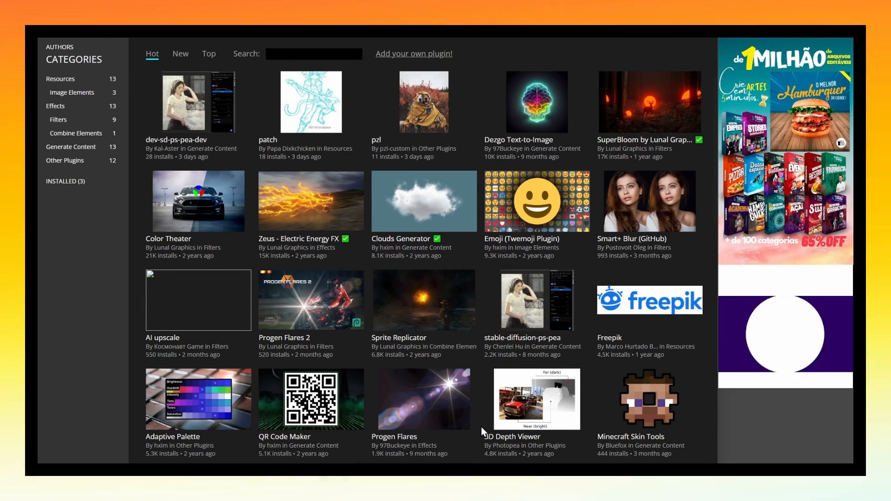
left_click(388, 309)
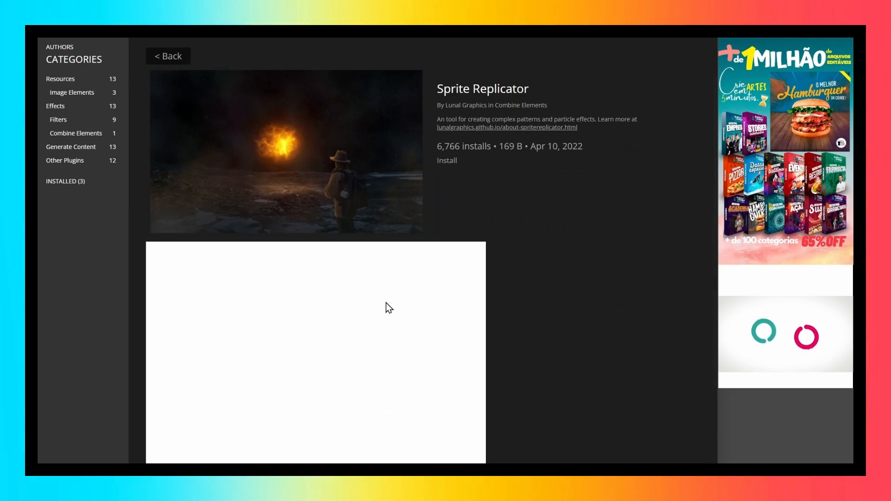
left_click(159, 57)
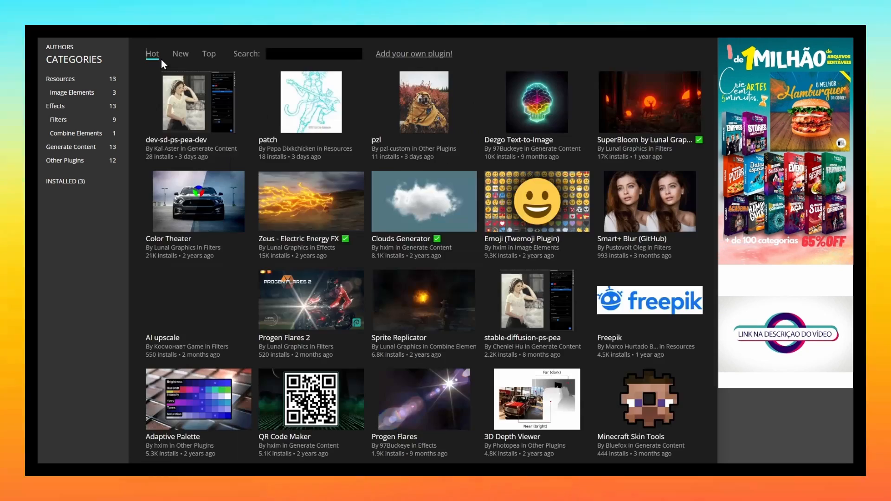
View the details of the Progen Flares 2 and Generative Art (GitHub) plugins, returning to the gallery after each.
left_click(285, 320)
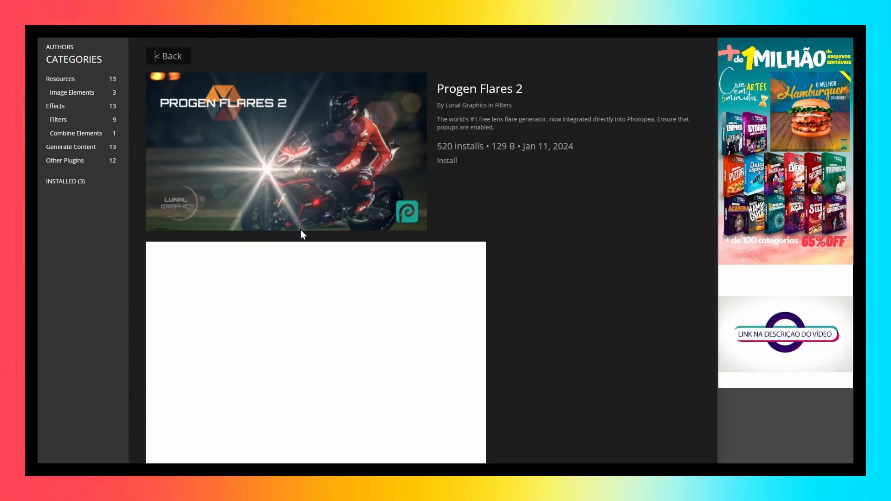
left_click(163, 56)
scroll(373, 365, "down", 2)
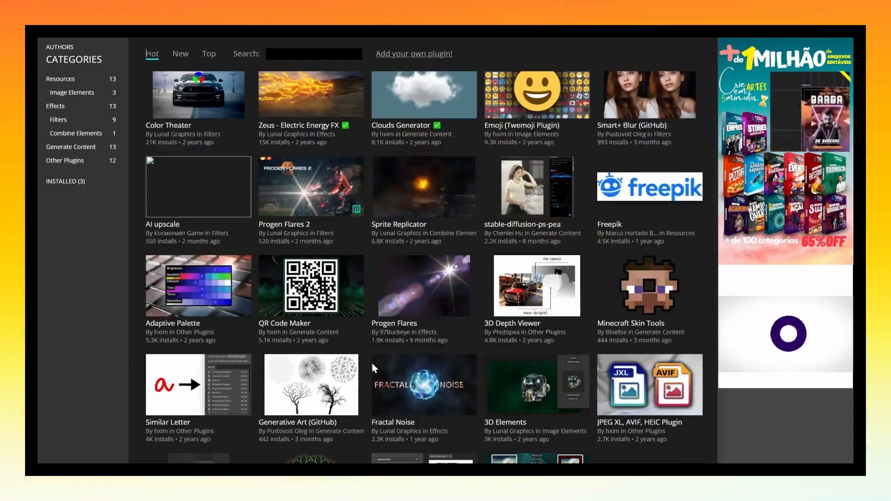
scroll(372, 361, "down", 2)
left_click(320, 273)
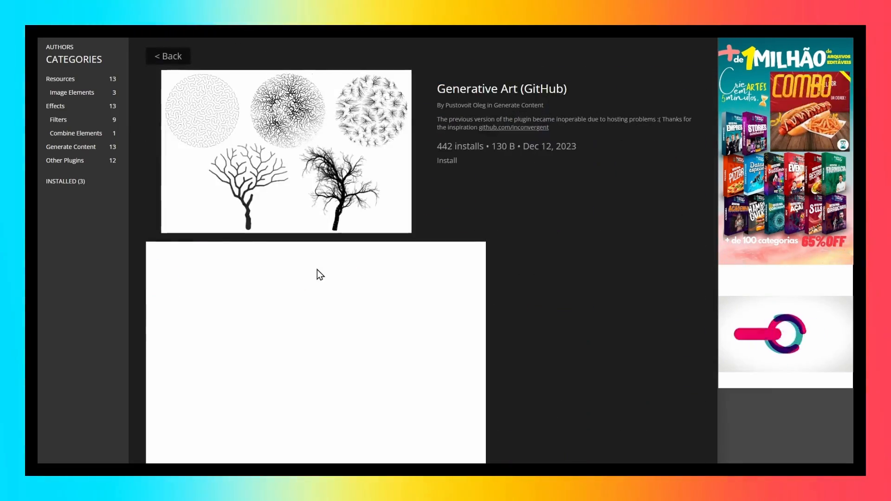
left_click(167, 55)
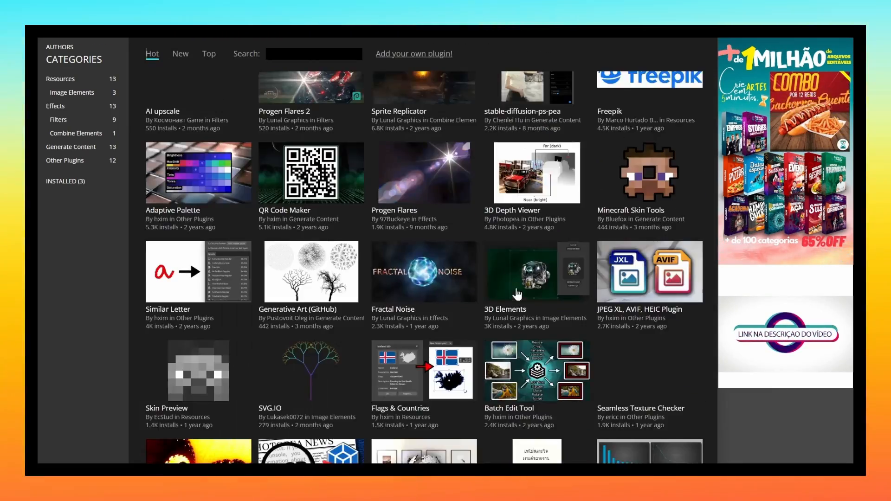
View the details of the Image to Data URI Converter and Chart Maker (Google Charts) plugins, returning to the gallery.
scroll(470, 254, "down", 4)
left_click(539, 230)
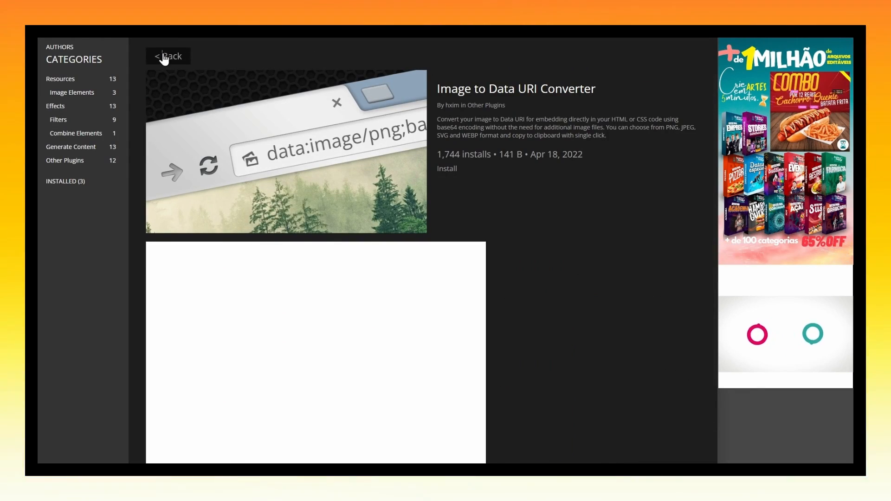
left_click(164, 57)
scroll(424, 255, "down", 2)
left_click(453, 205)
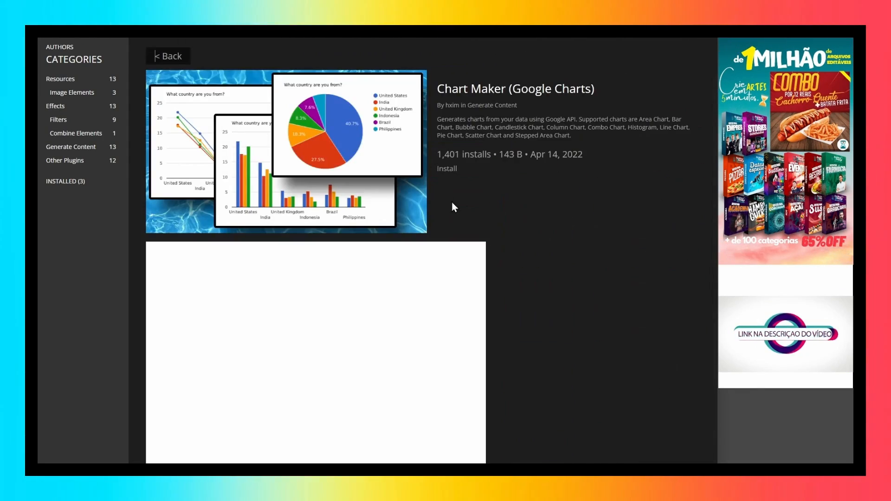
left_click(176, 61)
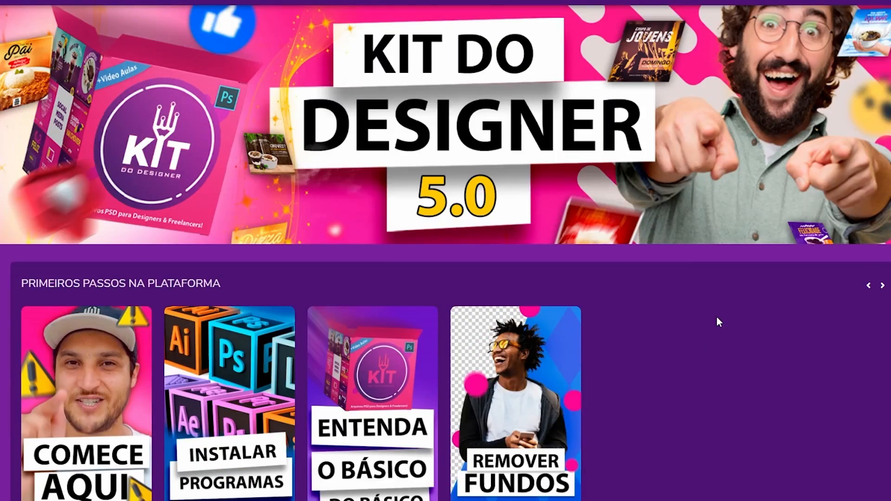
Look through the art categories in the Atualizações carousel on the Kit do Designer platform.
scroll(717, 322, "down", 10)
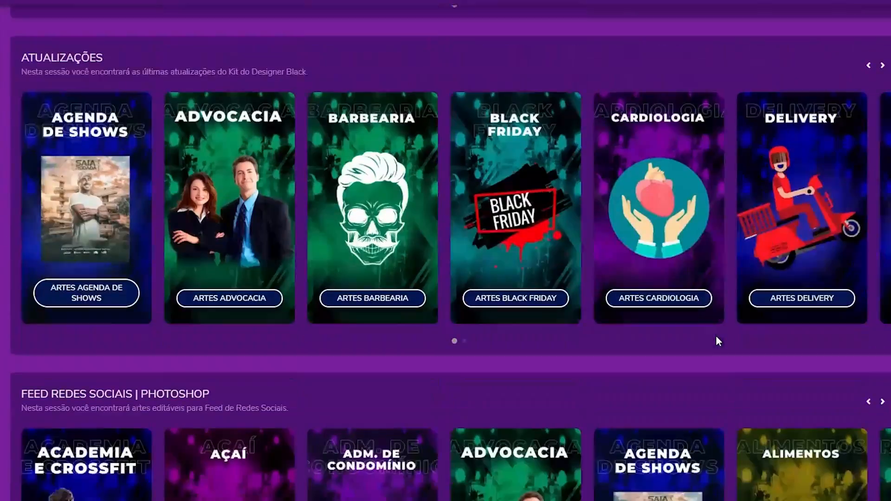
left_click(882, 66)
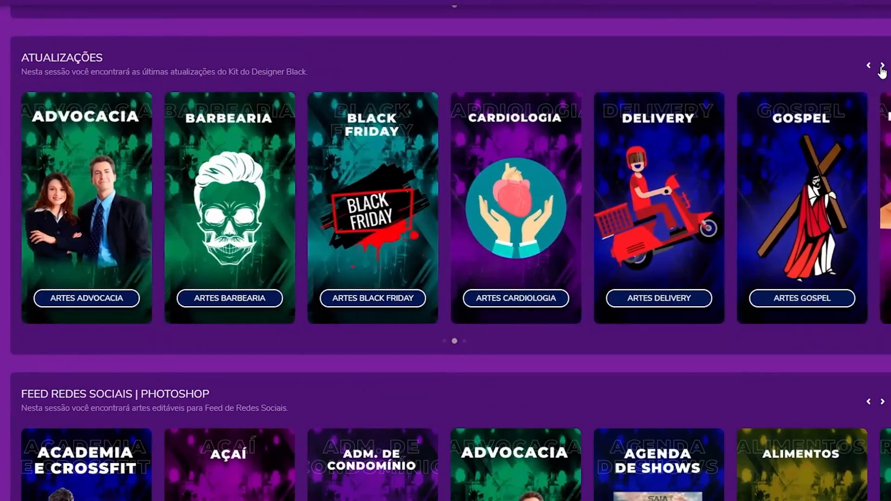
left_click(882, 66)
left_click(882, 66)
left_click(883, 66)
left_click(883, 65)
left_click(882, 65)
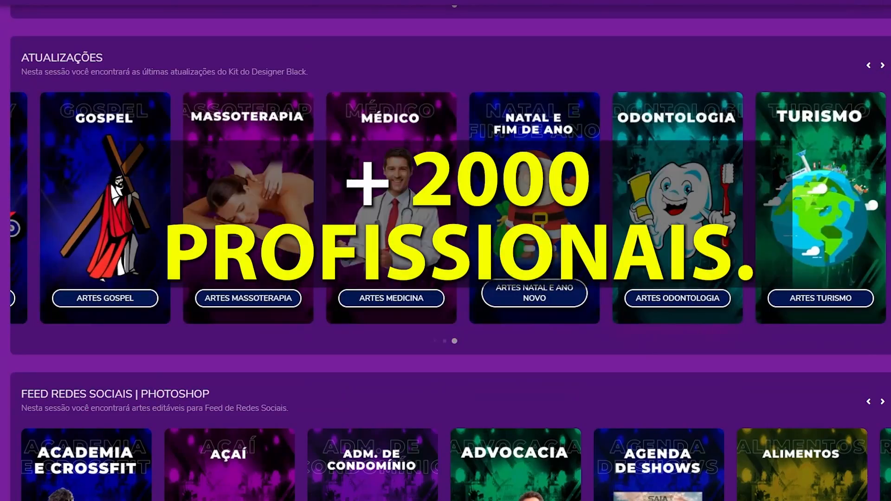
scroll(445, 251, "down", 7)
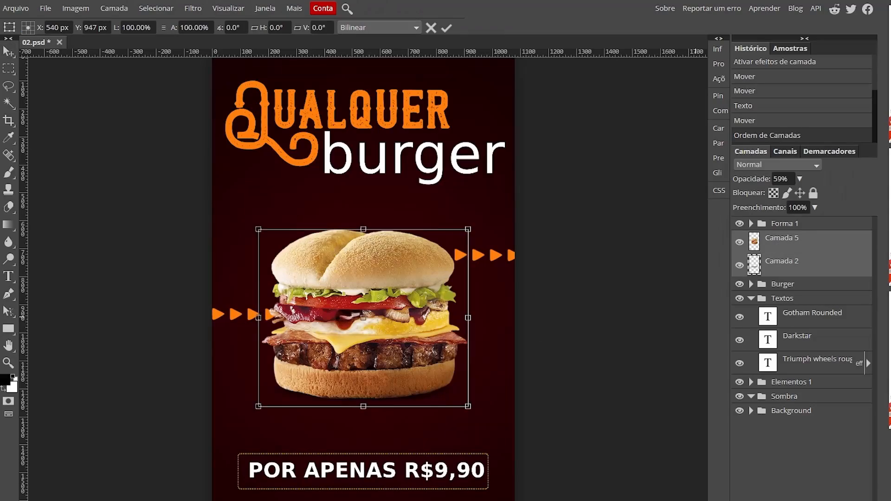
Scale the burger photo and Camada 2 to about 134% between the title and price, and hide the Burger group.
left_click_drag(462, 445, 509, 440)
left_click_drag(400, 283, 406, 260)
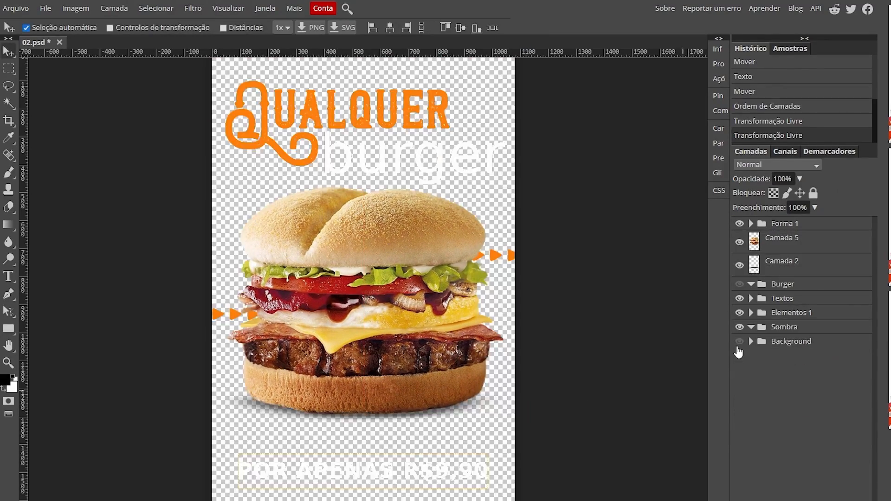
left_click(741, 342)
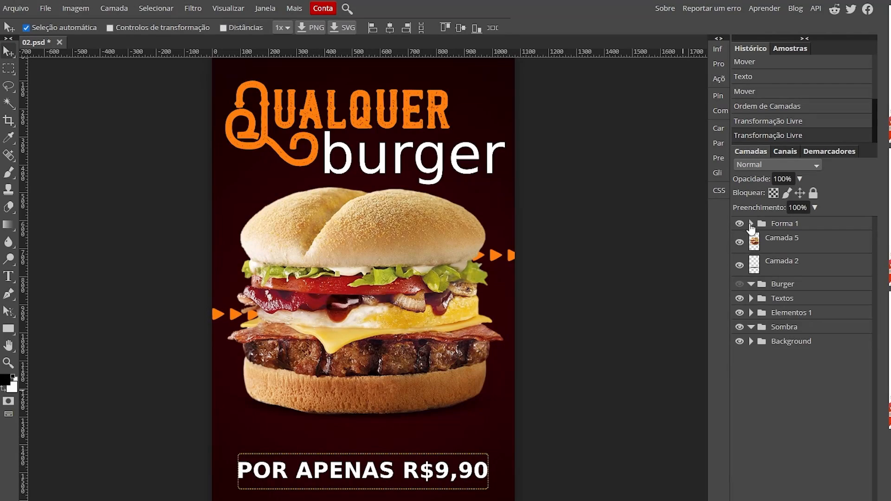
Enlarge the price banner frame in the Forma 1 group slightly with Free Transform and select the Background group.
left_click(752, 224)
left_click(798, 240)
key("ctrl+alt+t")
left_click_drag(490, 490, 504, 493)
left_click(446, 28)
left_click(810, 339)
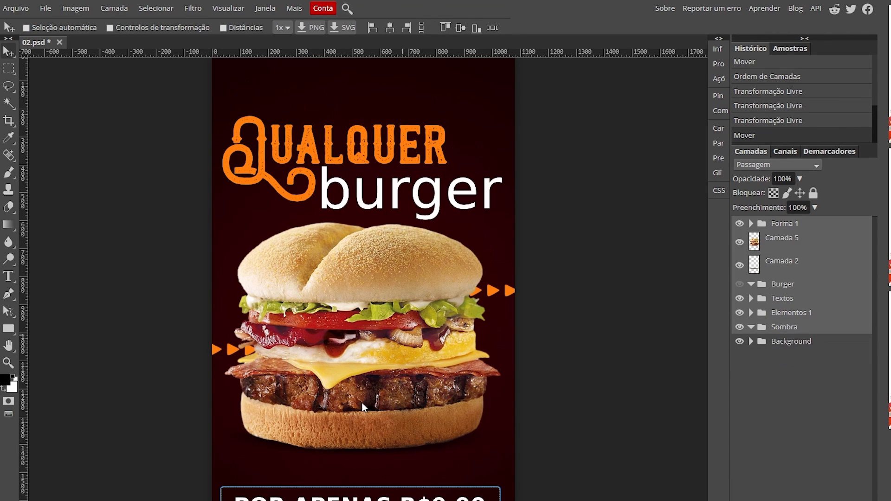
left_click(810, 342)
Open the 09 - stories.psd template and enlarge the #clinicakaoquemia hashtag below the slogan with Free Transform.
left_click(16, 8)
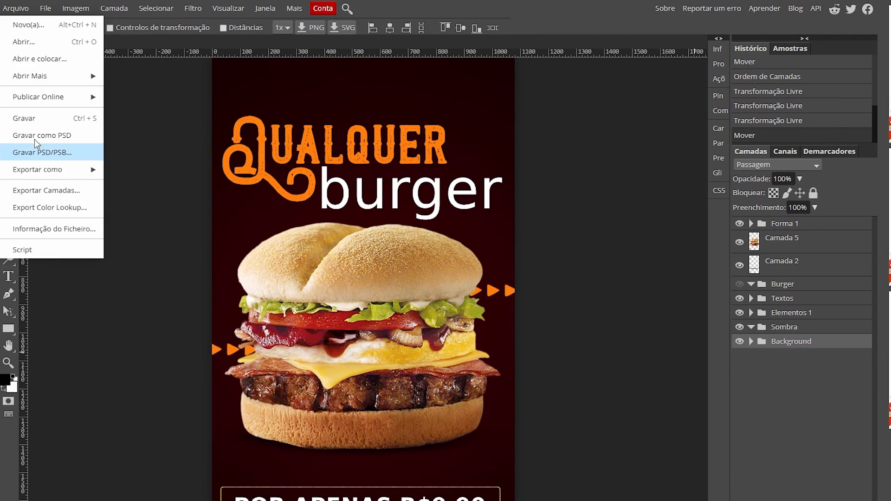
left_click(23, 41)
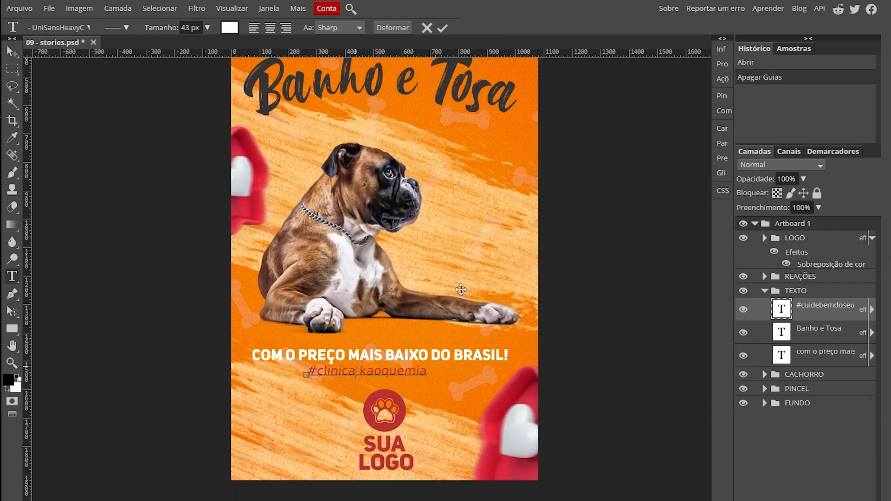
left_click(11, 51)
key("ctrl+alt+t")
left_click_drag(422, 377, 511, 316)
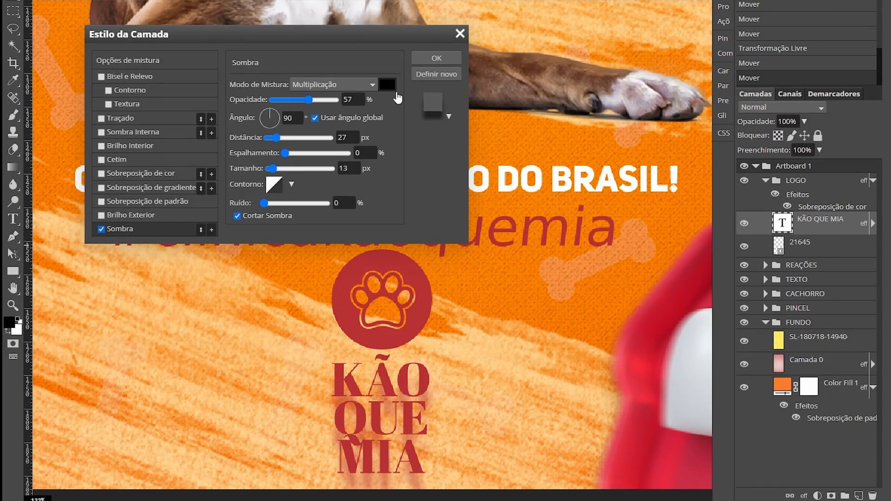
Raise the drop shadow's opacity and pick a new shadow colour for the KÃO QUE MIA text layer.
left_click_drag(309, 100, 347, 99)
left_click(387, 85)
left_click(394, 268)
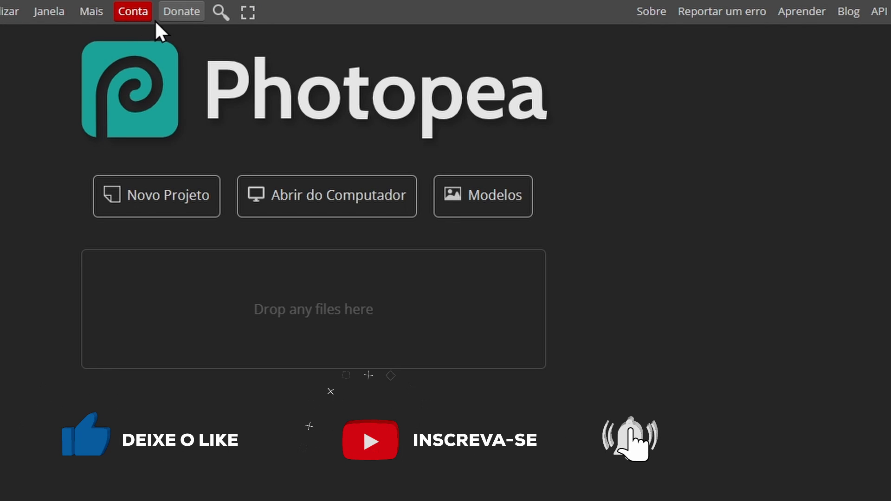
Sign in to the Photopea account and close the account window.
left_click(128, 11)
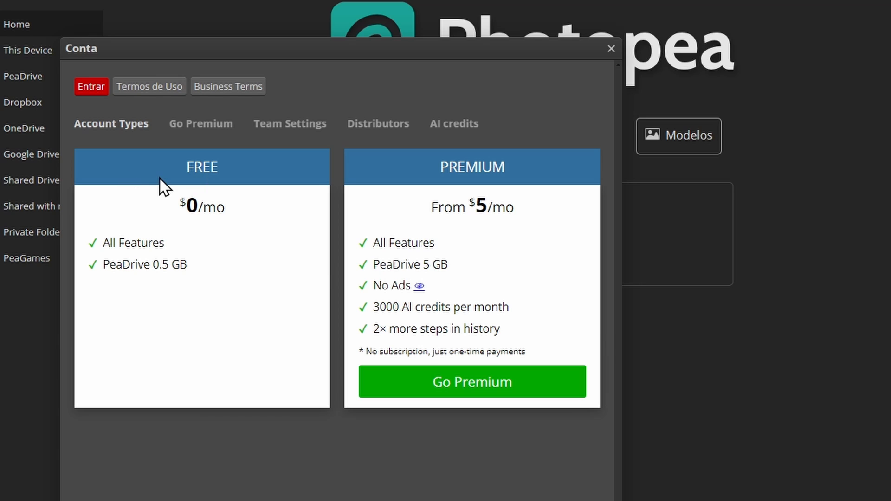
left_click(87, 84)
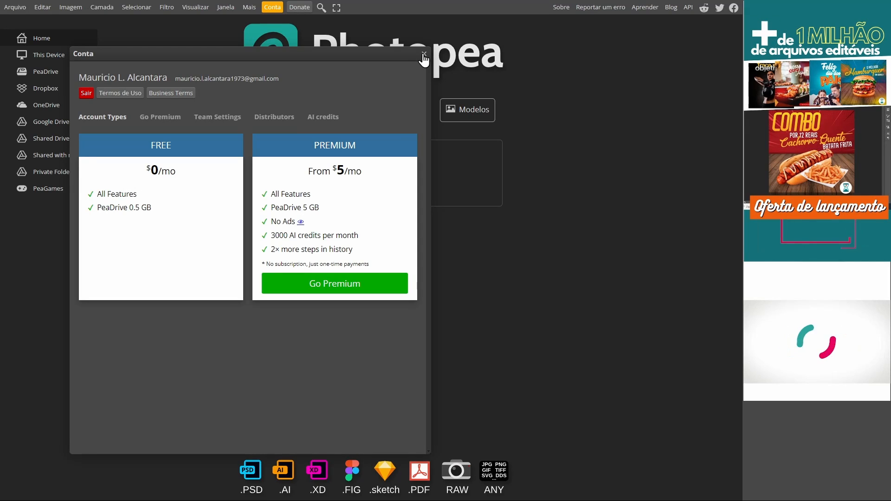
left_click(423, 54)
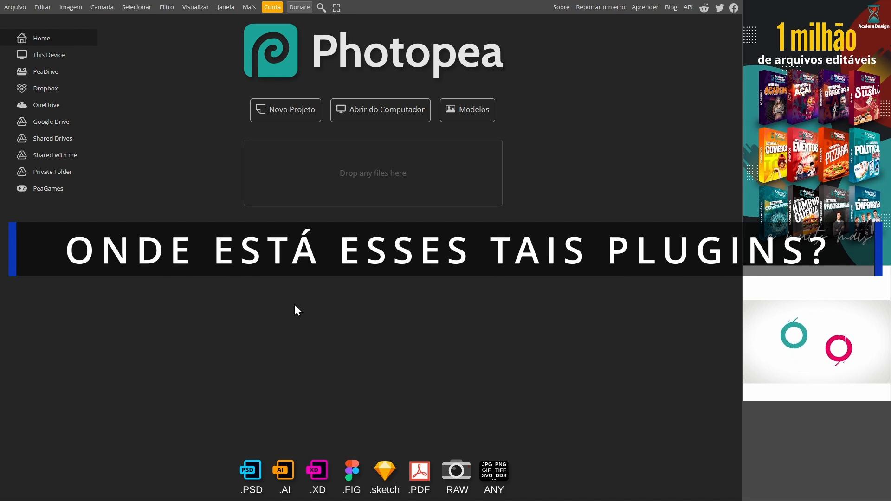
Install the SuperBloom by Lunal Graphics plugin from the plugin gallery and return to the plugin list.
left_click(225, 7)
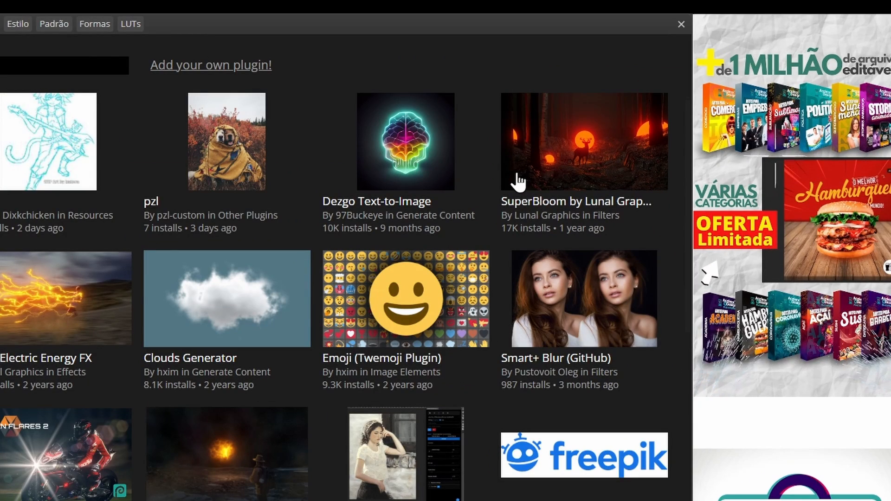
left_click(519, 179)
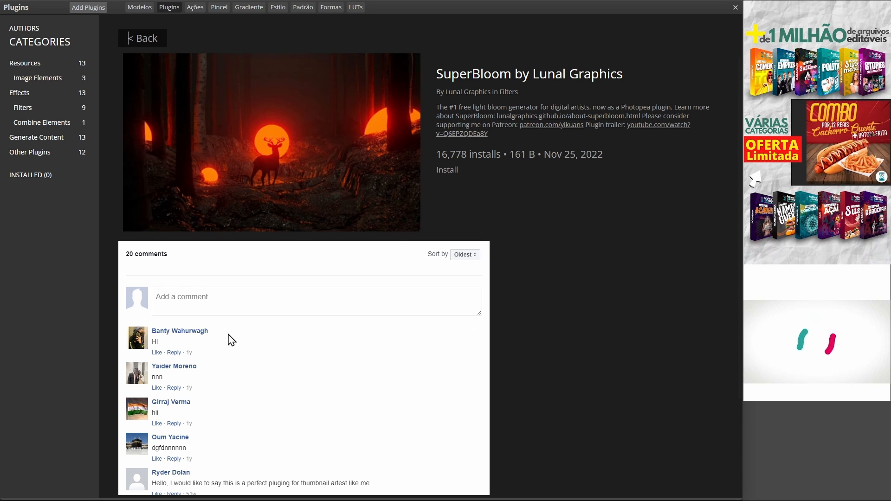
scroll(209, 407, "down", 2)
scroll(209, 407, "up", 2)
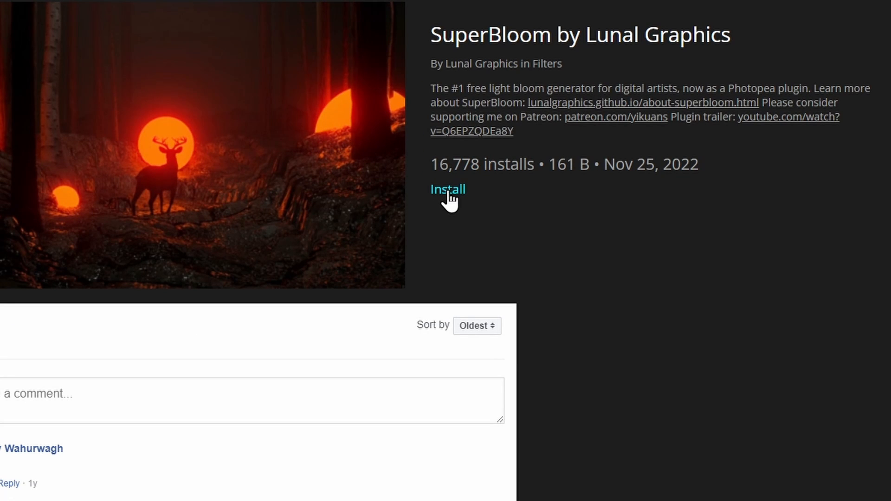
left_click(449, 192)
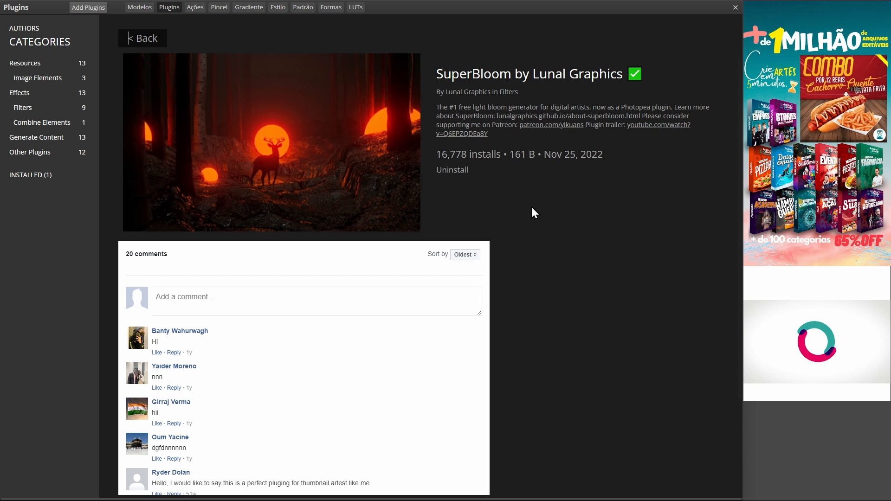
left_click(140, 41)
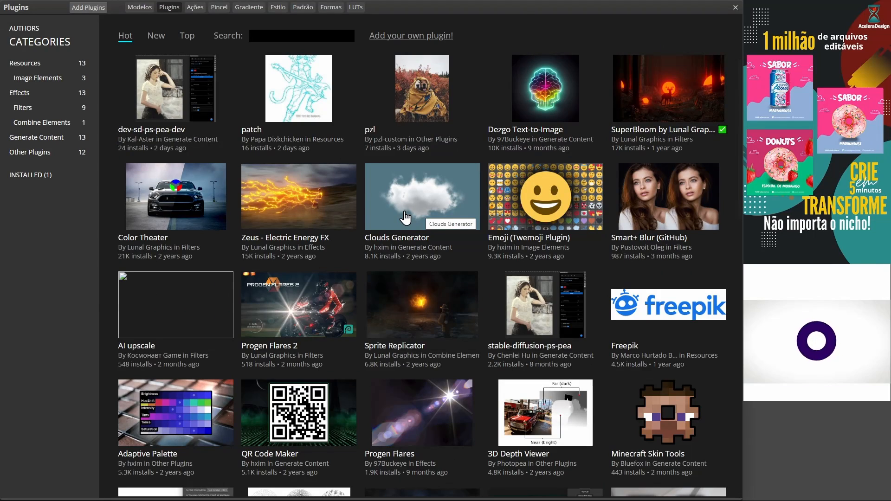
Install the Clouds Generator plugin from the gallery and return to the plugin list.
left_click(406, 214)
left_click(447, 153)
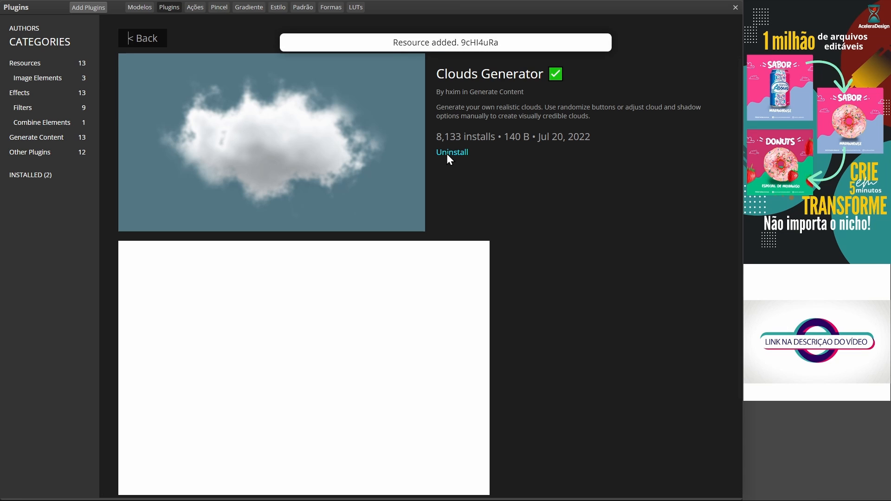
left_click(143, 38)
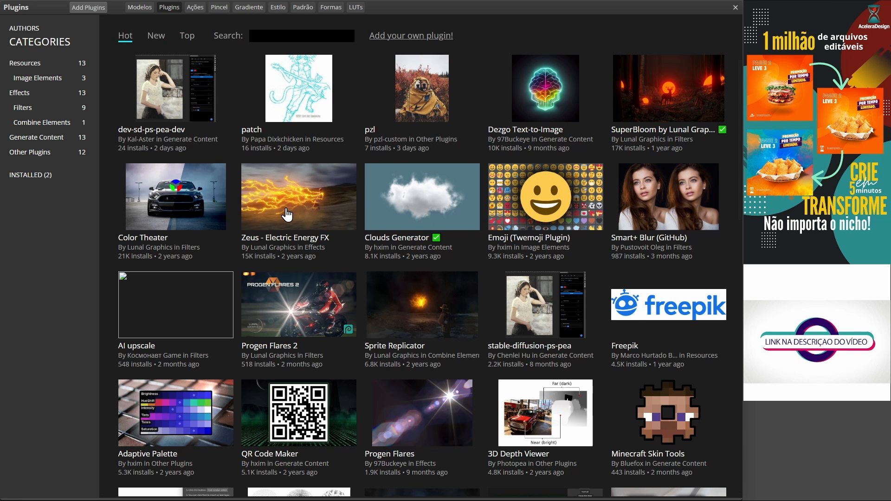
Install the Zeus - Electric Energy FX plugin and close the plugin gallery.
left_click(288, 215)
left_click(448, 153)
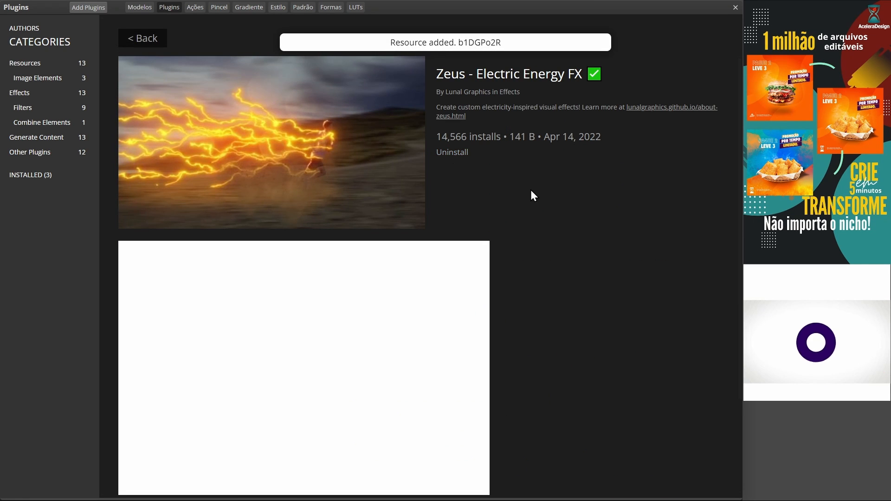
left_click(143, 38)
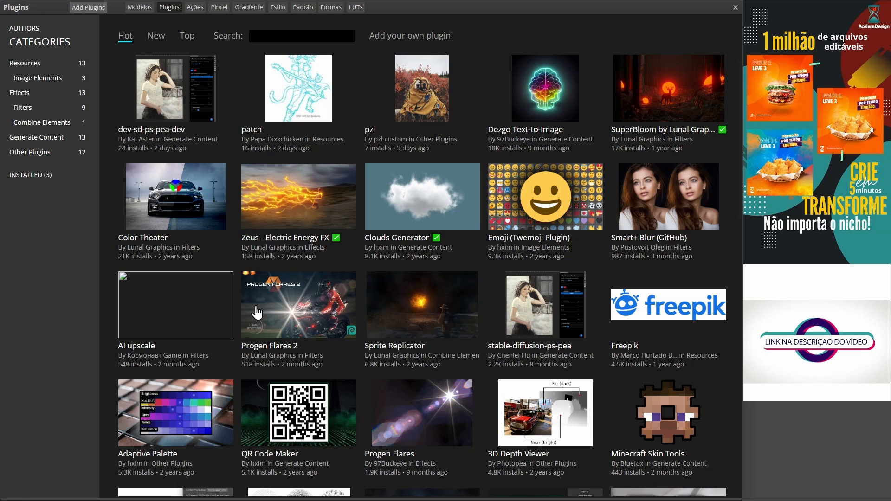
left_click(736, 8)
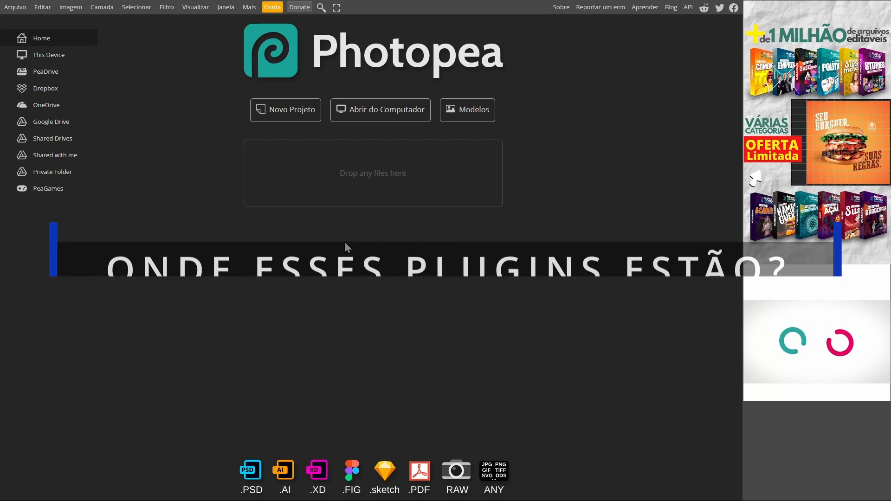
Start a new project and exclude templates with symbols, keeping only the photo templates to browse.
left_click(292, 114)
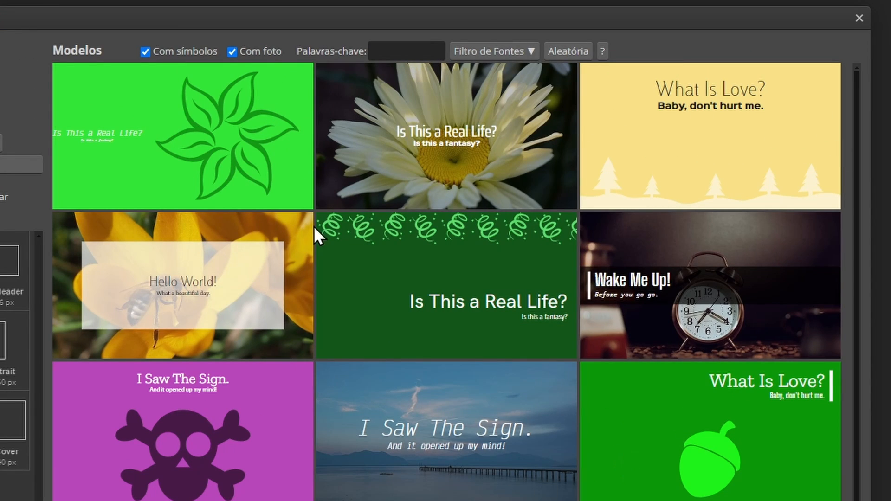
left_click(145, 52)
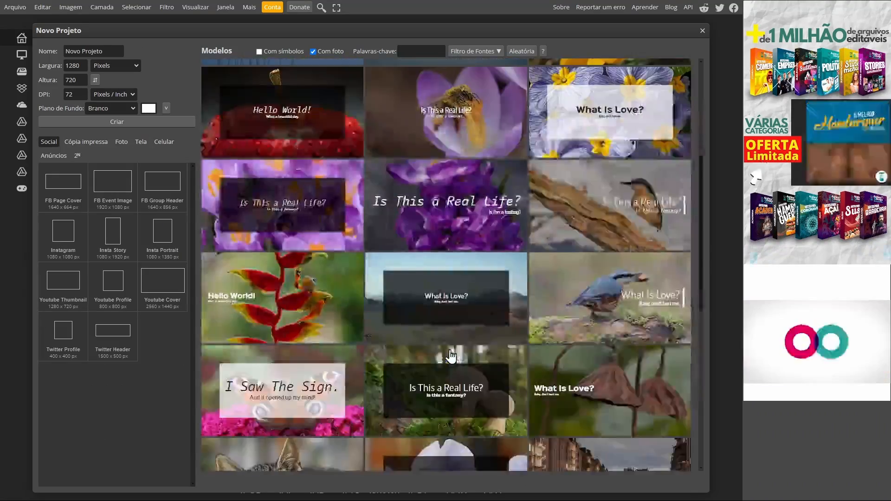
scroll(452, 354, "down", 15)
scroll(454, 355, "up", 14)
scroll(456, 357, "up", 5)
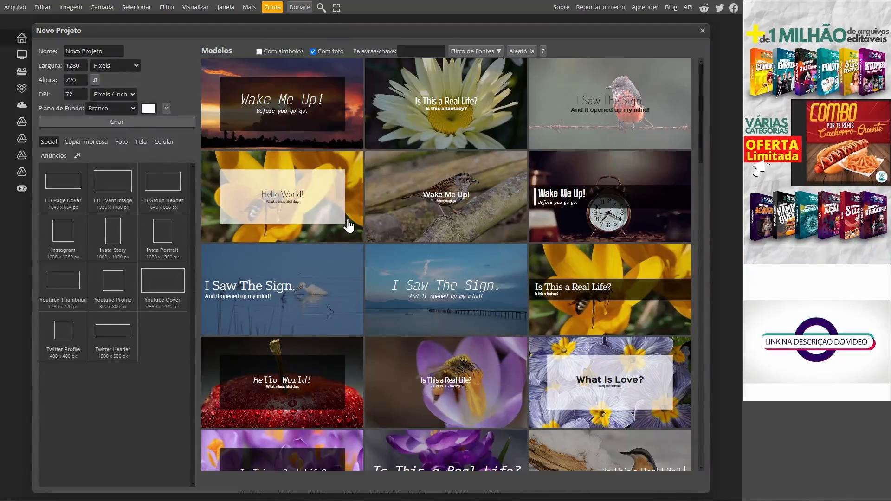
Search the templates by the keyword CUP and randomize their designs.
left_click(403, 50)
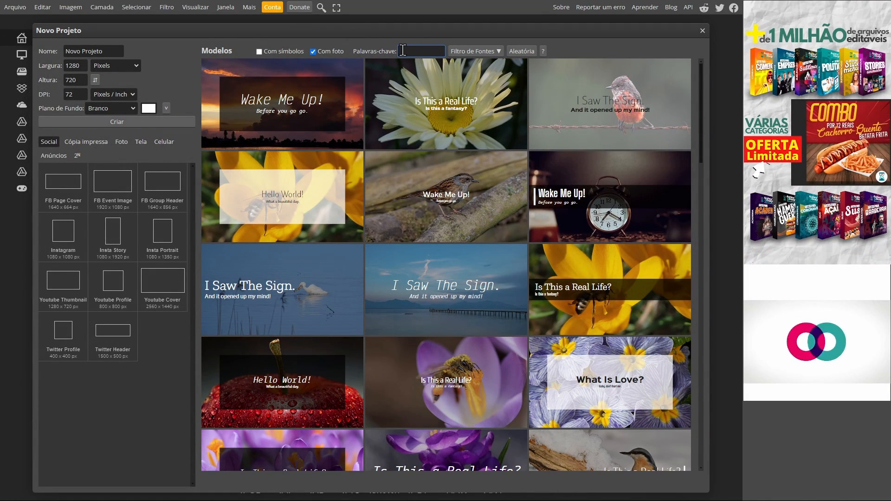
type("CUP")
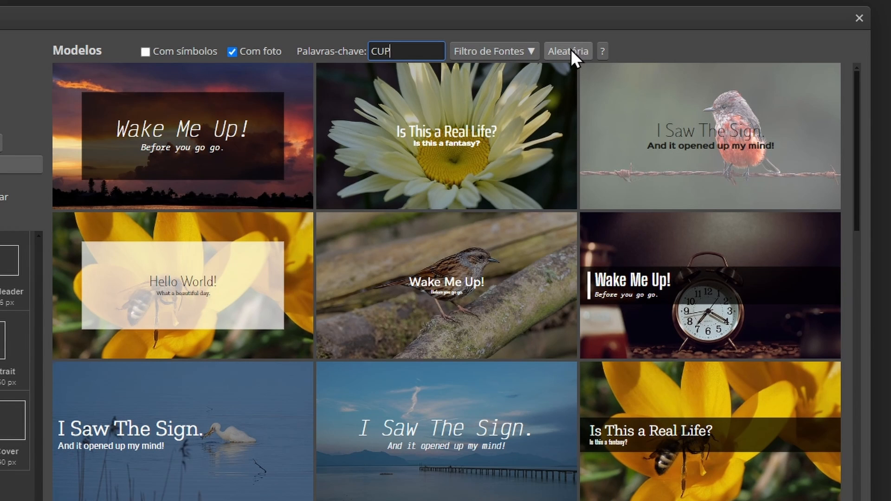
left_click(572, 49)
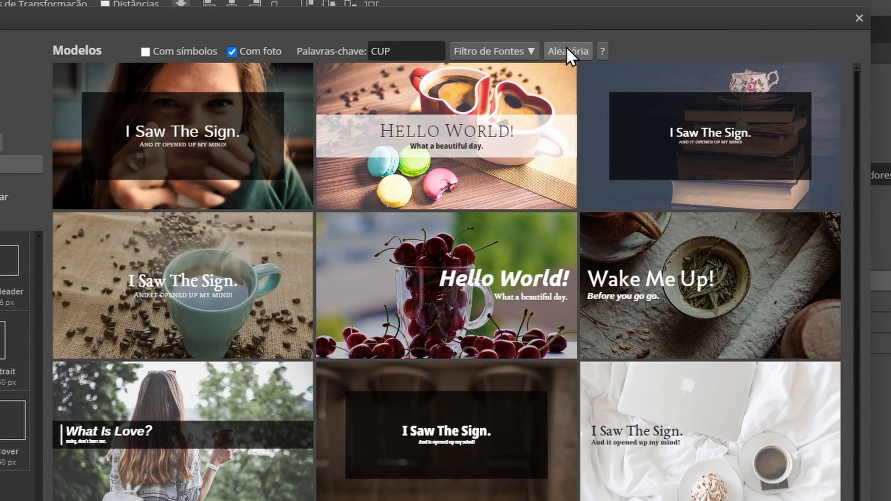
left_click(406, 46)
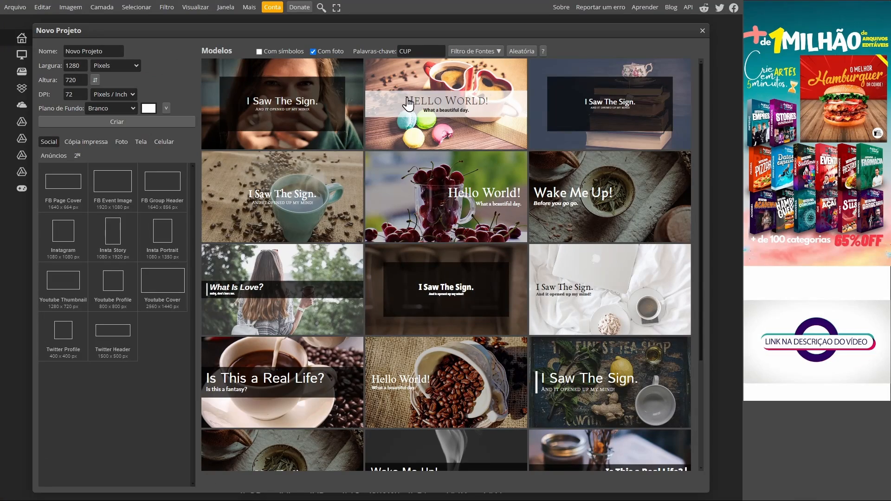
Browse the cup templates and open the What Is Love? design with a brown cup on stacked notebooks.
scroll(309, 313, "down", 6)
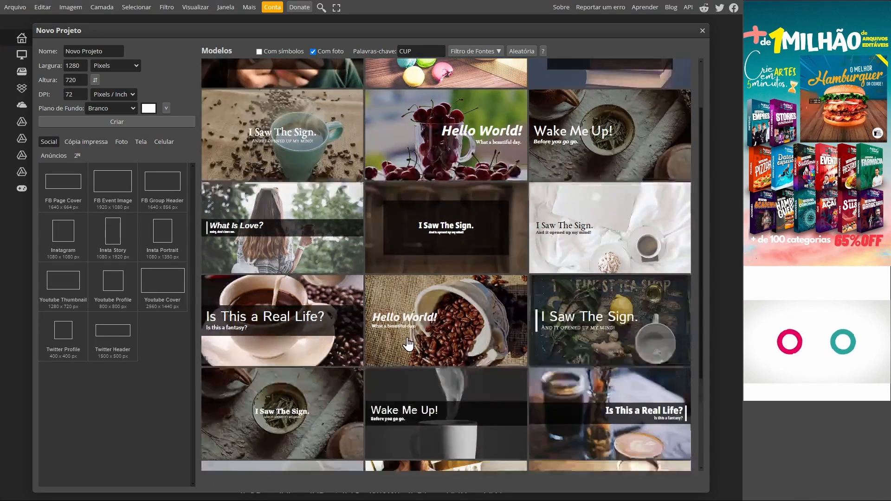
scroll(454, 323, "down", 12)
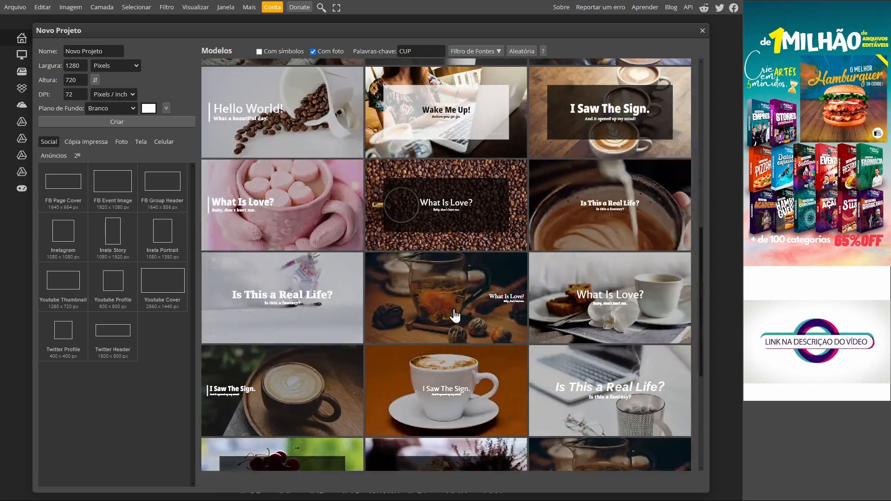
scroll(474, 357, "down", 10)
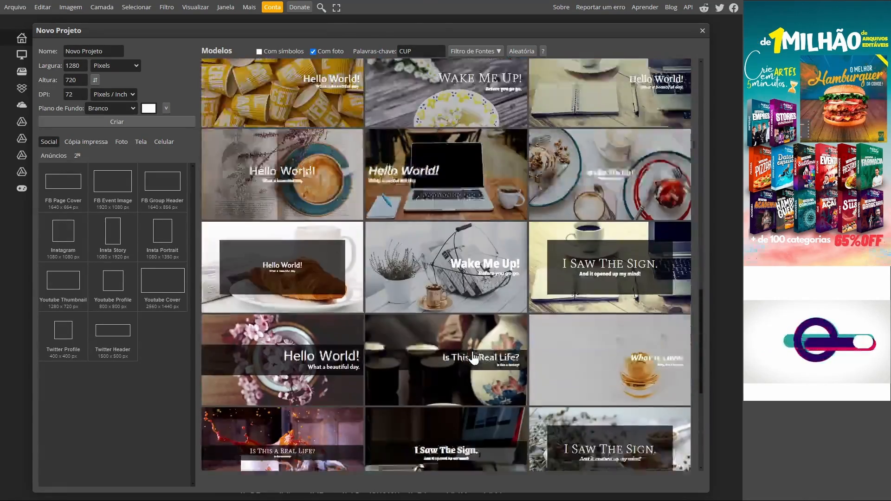
scroll(473, 358, "down", 8)
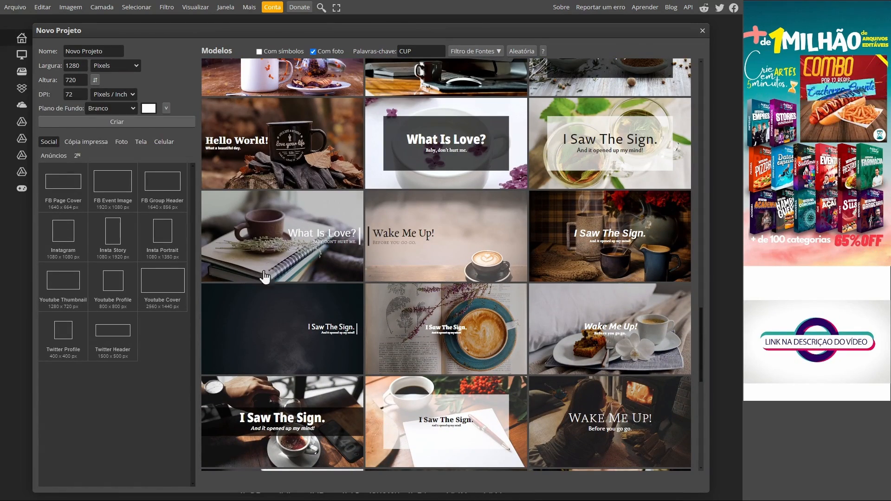
left_click(277, 231)
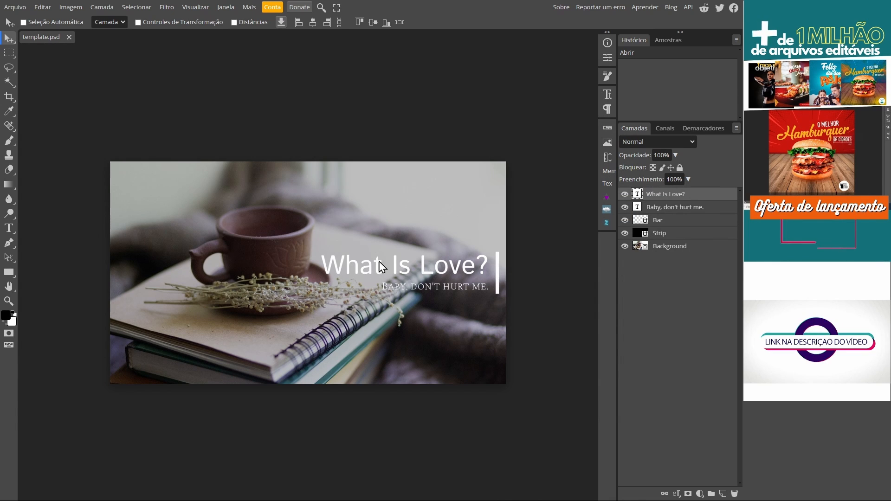
Delete the What Is Love? and Baby, don't hurt me. text layers plus the Bar and Strip layers, keeping only Background.
left_click(625, 194)
left_click(625, 207)
left_click(625, 220)
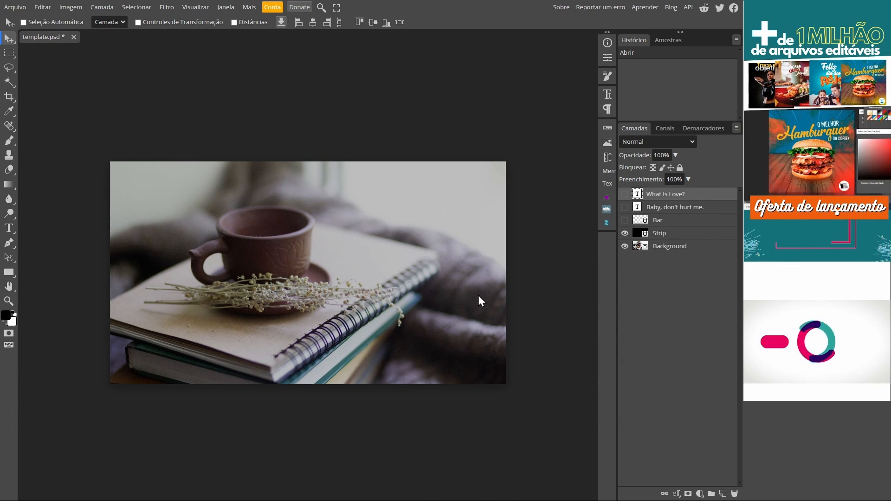
left_click(670, 221)
left_click(671, 199, "shift")
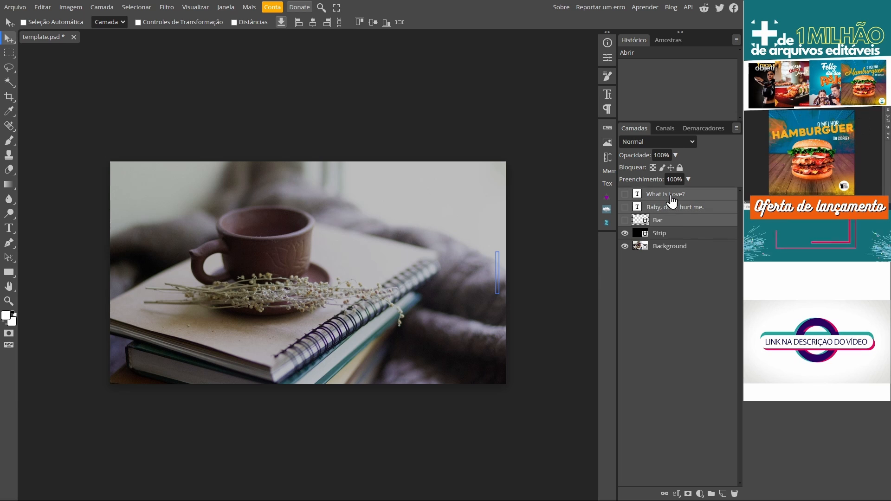
key("Delete")
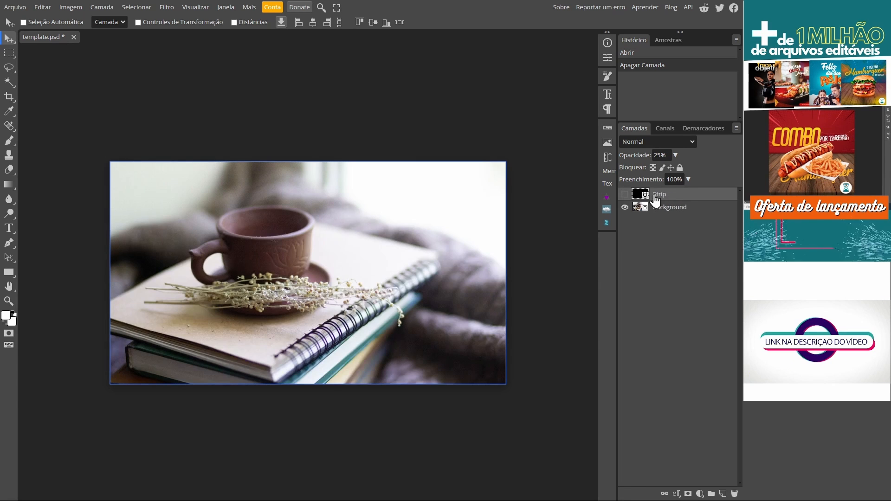
left_click(626, 195)
left_click(626, 195)
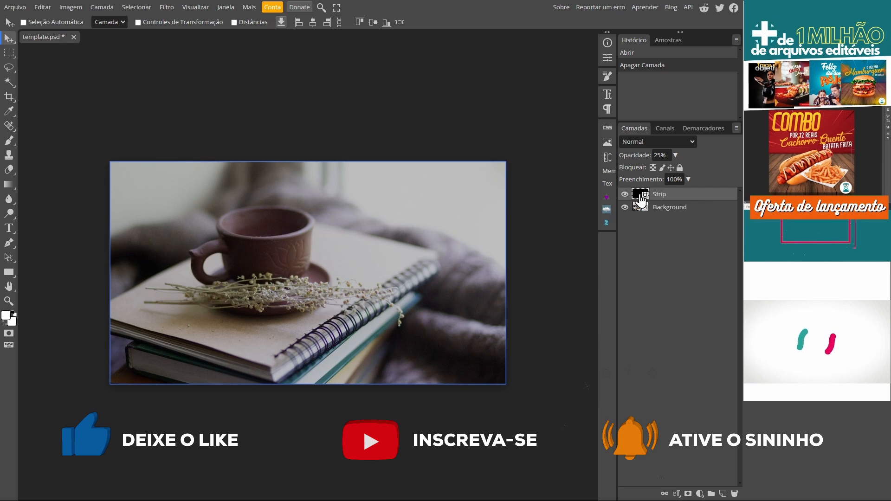
key("Delete")
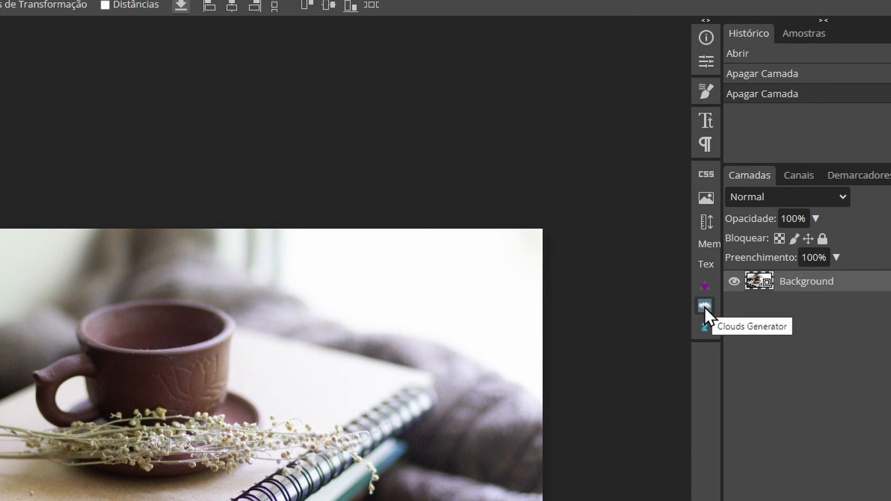
Open Clouds Generator, go over its cloud and shadow options, and insert the 1000 by 500 cloud into the document.
left_click(704, 307)
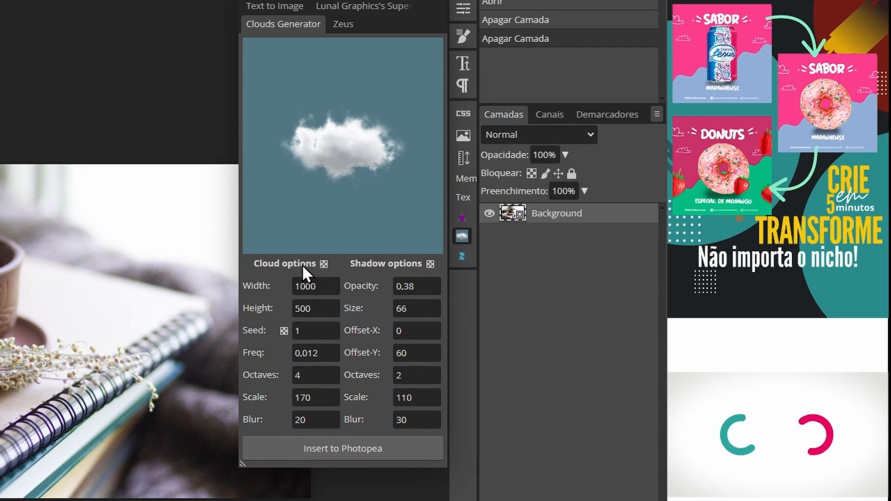
left_click(302, 399)
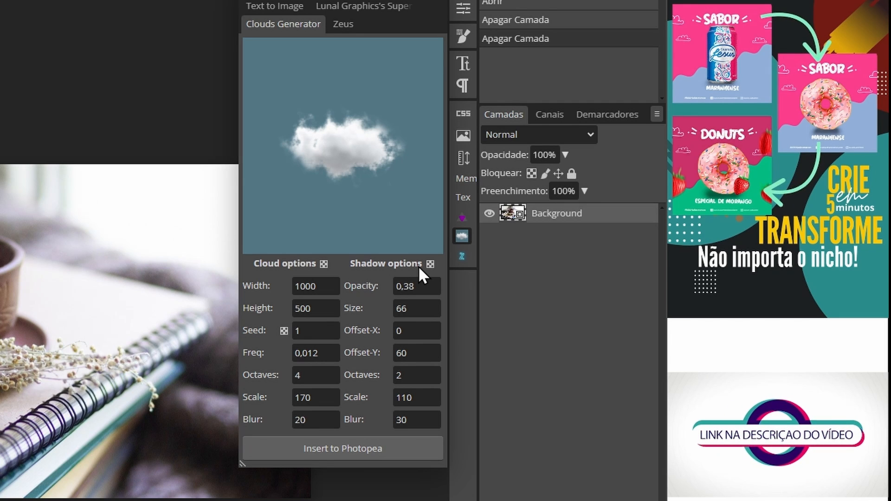
left_click(416, 420)
left_click(343, 160)
left_click(308, 287)
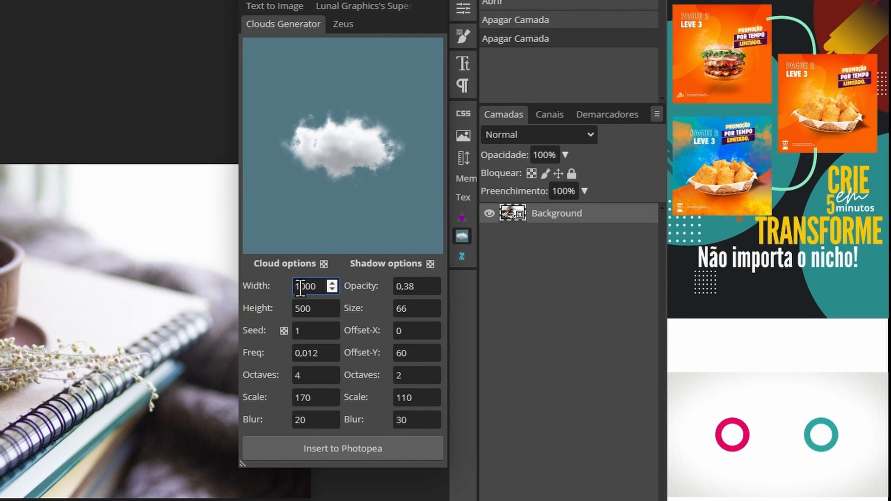
left_click(304, 314)
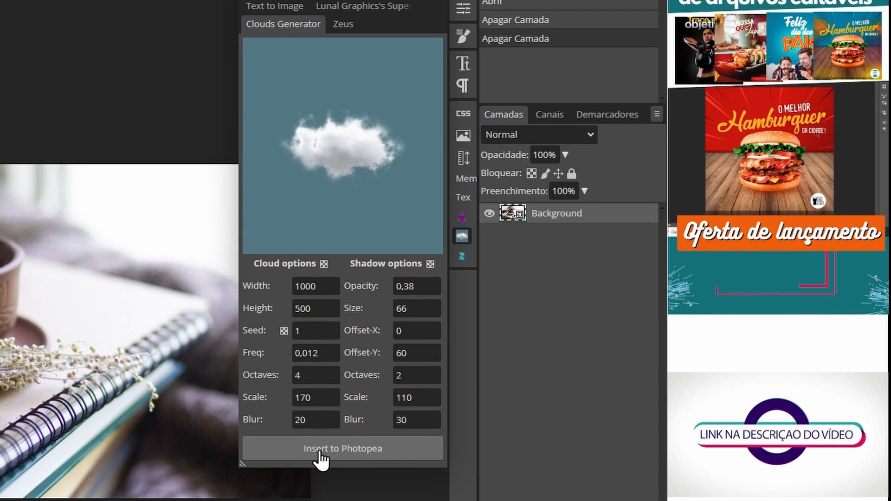
left_click(353, 450)
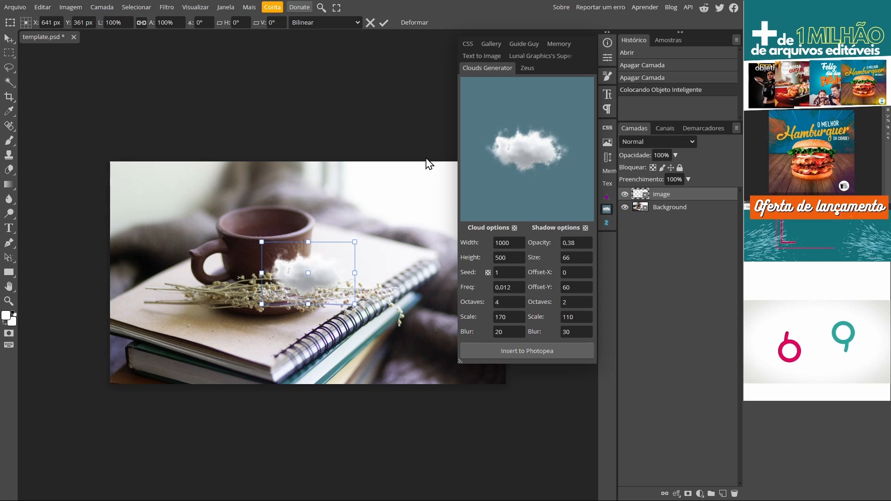
Shrink the cloud to about 74% and place it over the cup's rim, apply the transform and close Clouds Generator.
left_click_drag(323, 280, 284, 211)
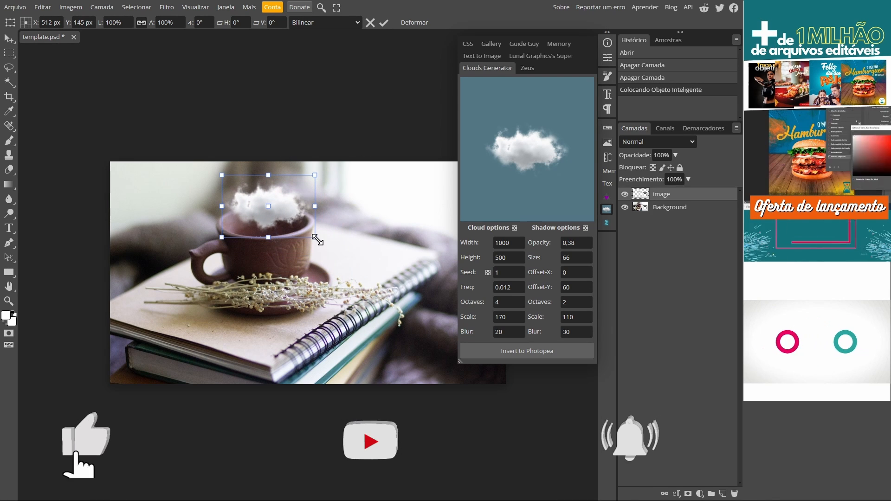
left_click_drag(317, 240, 281, 205)
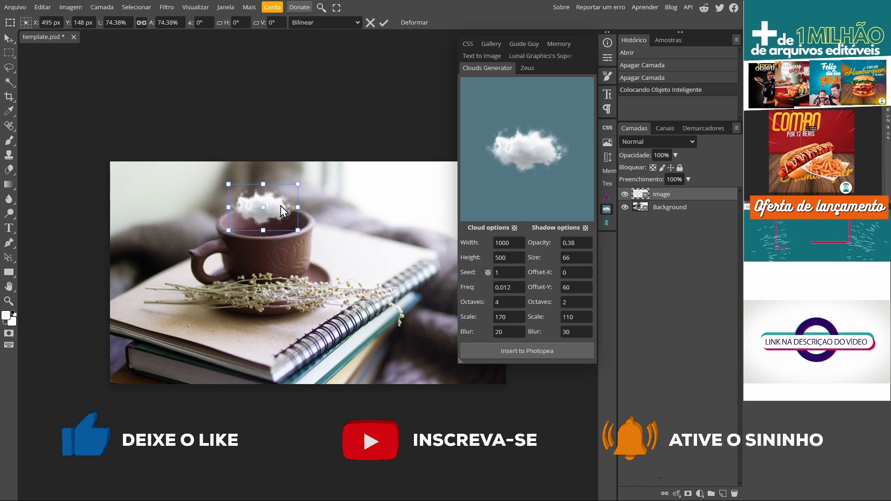
left_click(385, 21)
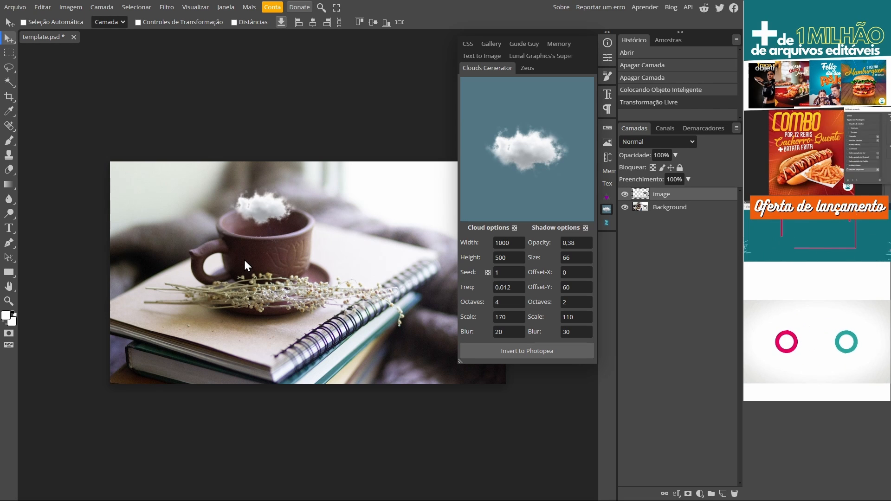
left_click(607, 210)
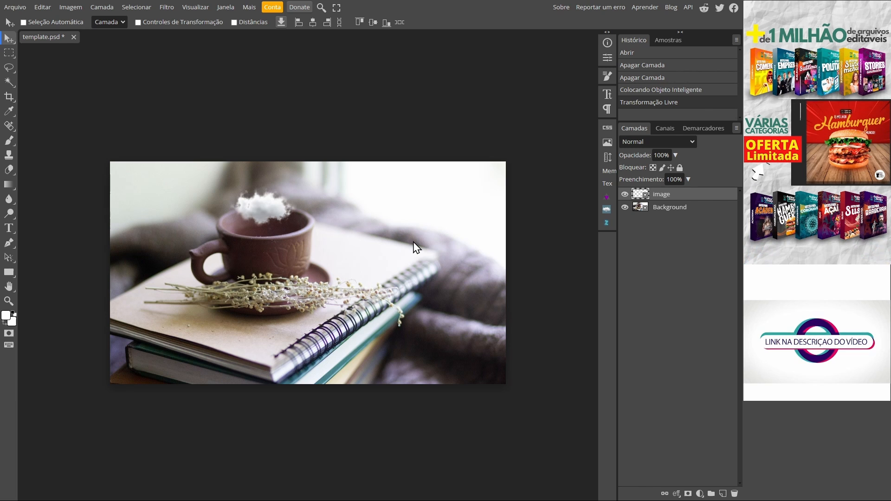
Open the image Carro Final.JPG from the IMGS folder on the computer.
left_click(16, 9)
left_click(44, 35)
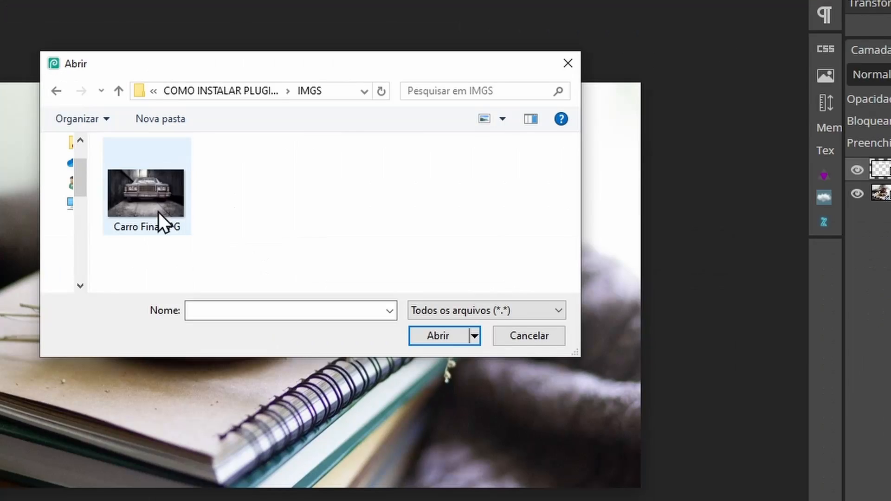
left_click(141, 197)
left_click(438, 336)
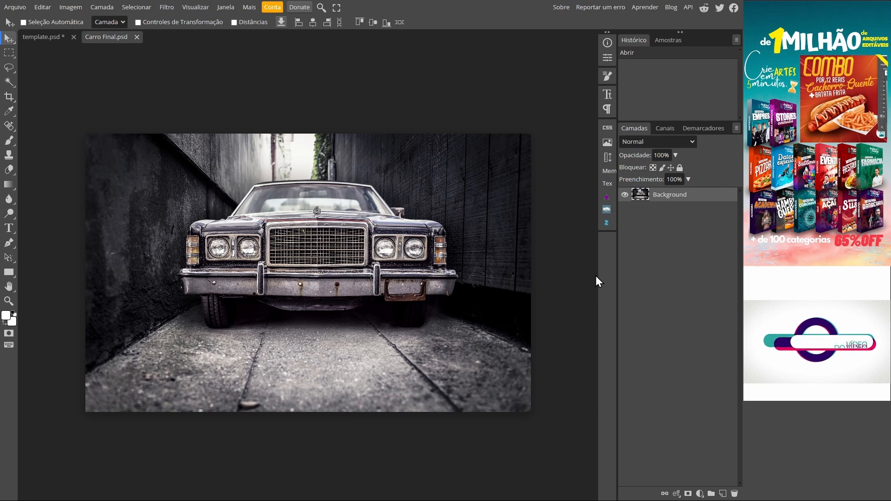
Rename the car photo's Background layer to CARRO.
double_click(667, 197)
type("C")
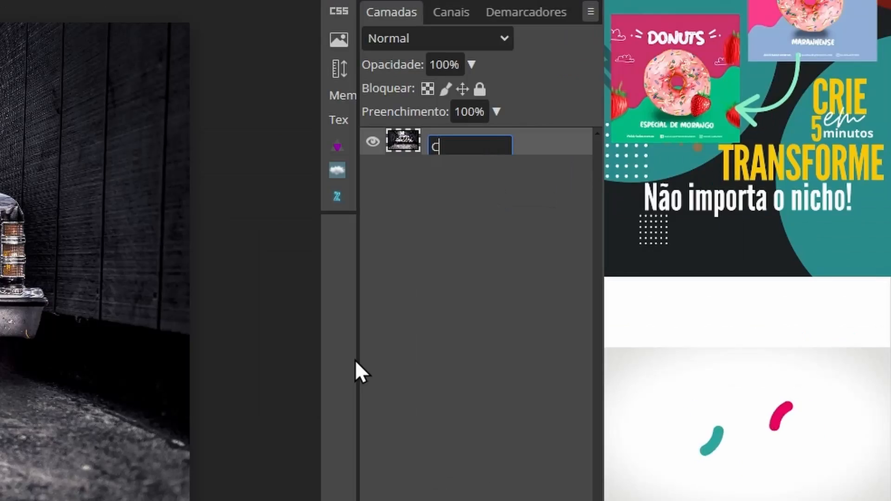
type("ARRO")
key("Return")
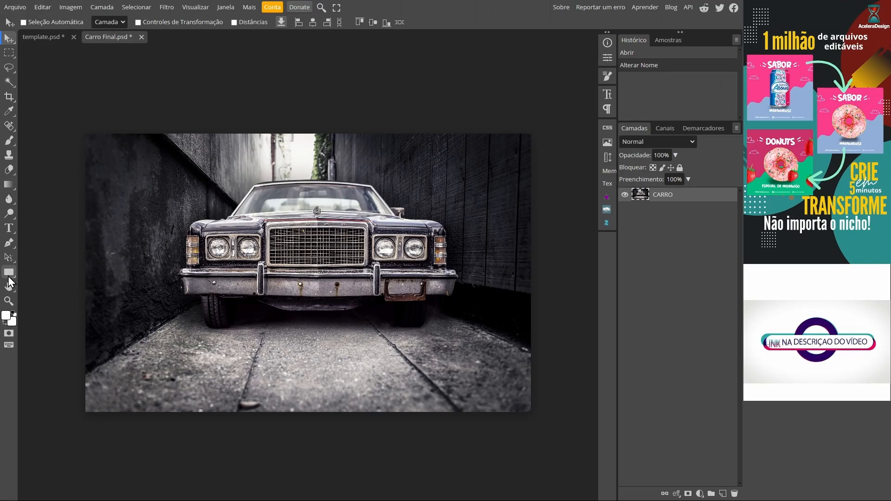
Choose the Ellipse shape tool and set its fill colour to yellow ffde00.
left_click_drag(233, 252, 257, 260)
left_click(11, 274)
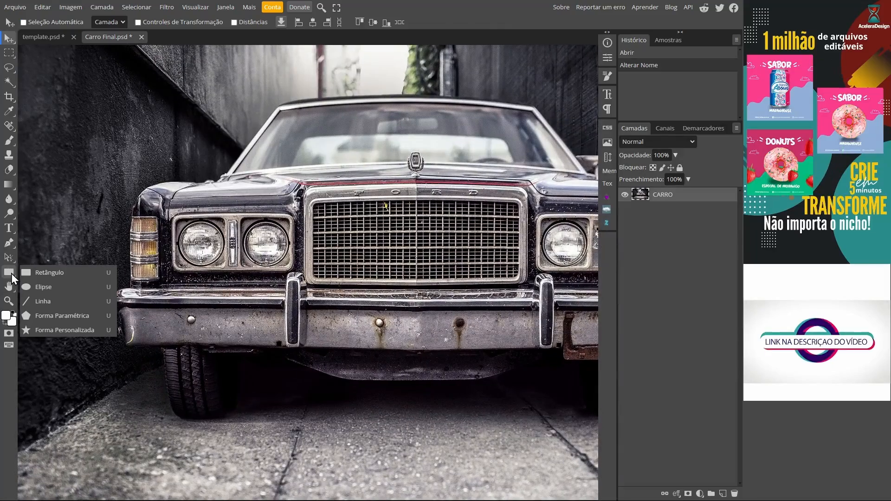
left_click(47, 287)
key("ctrl+0")
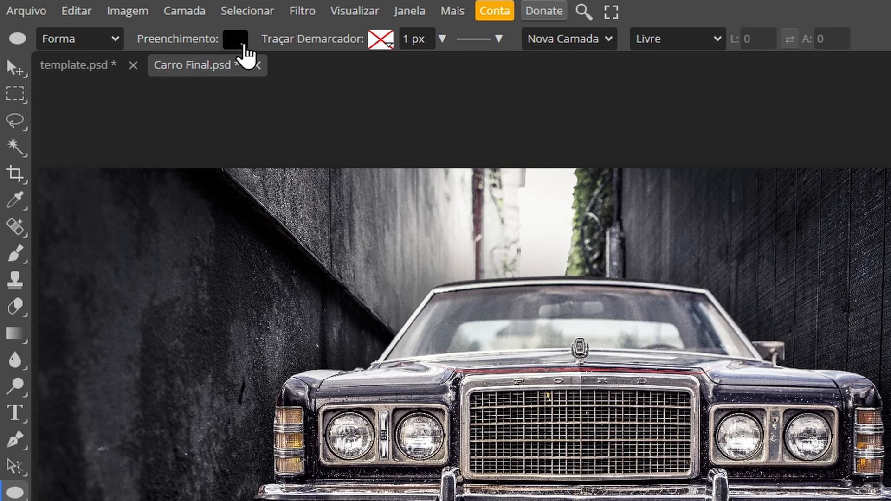
left_click(237, 40)
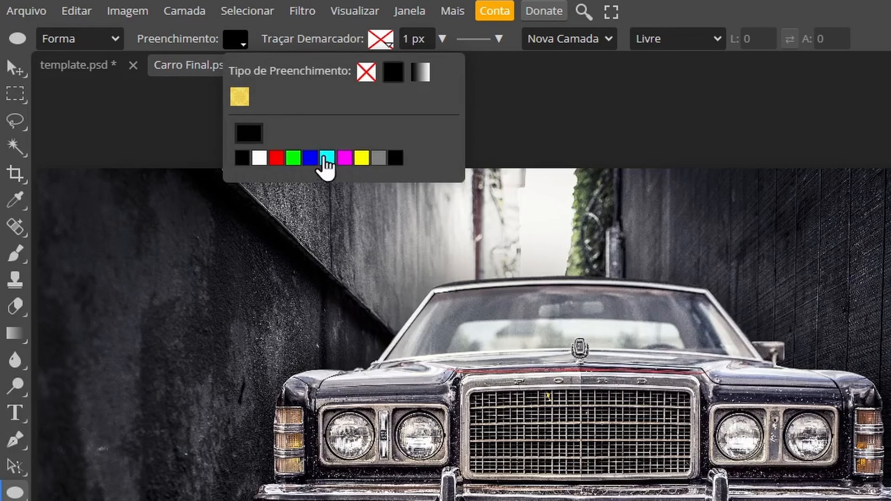
left_click(249, 135)
left_click_drag(304, 237, 375, 143)
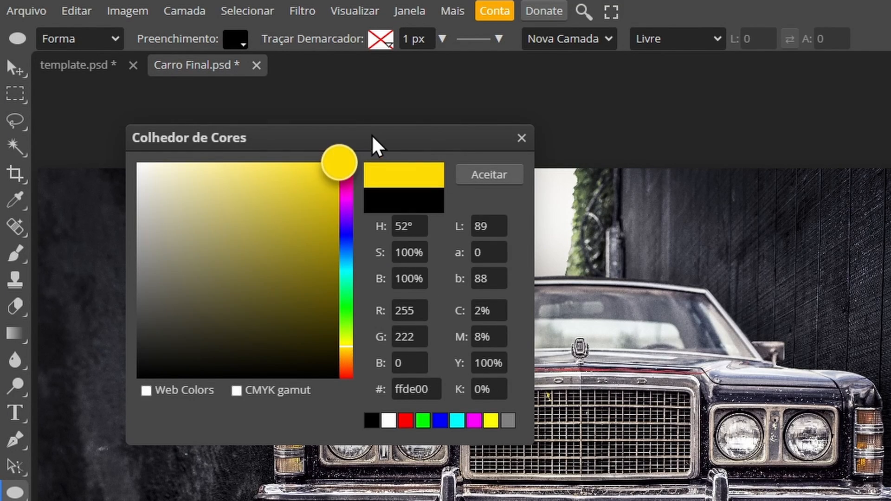
left_click(483, 177)
Draw a yellow circle over the car's leftmost headlight and scale it to about 94% to fit inside the lens ring.
left_click_drag(219, 261, 224, 261)
left_click_drag(174, 206, 229, 276)
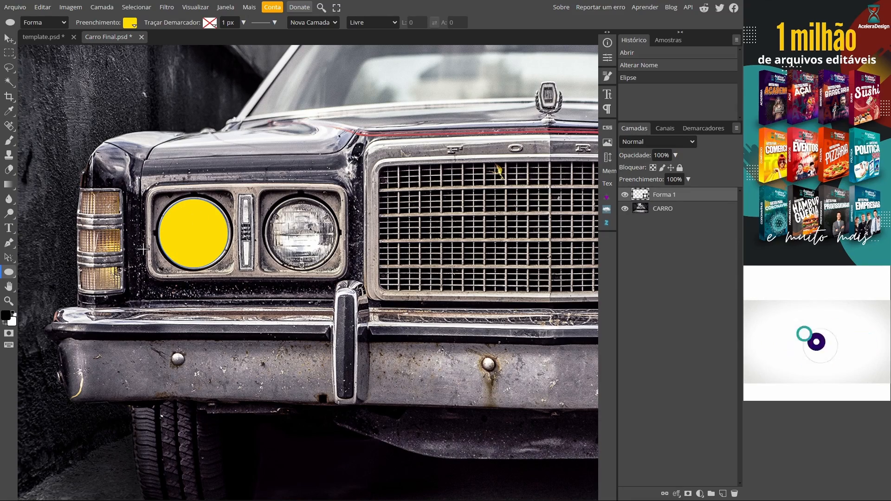
key("alt+ctrl+t")
scroll(195, 247, "up", 3)
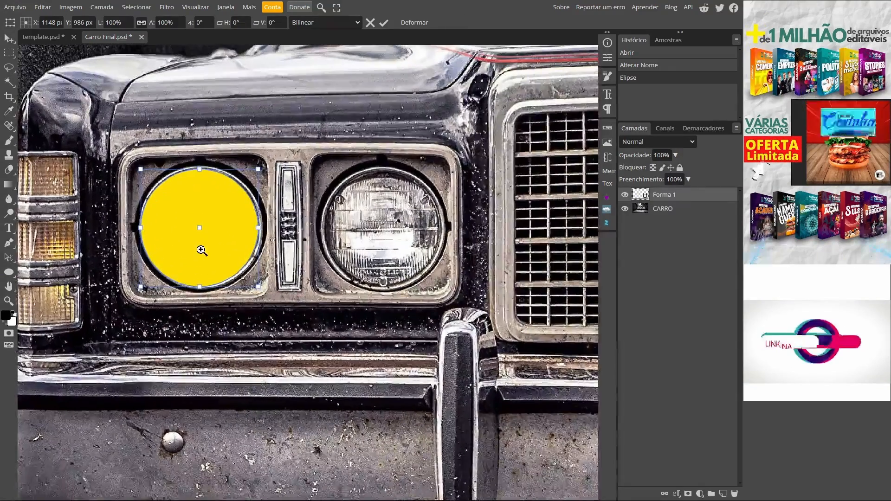
left_click_drag(258, 227, 255, 228)
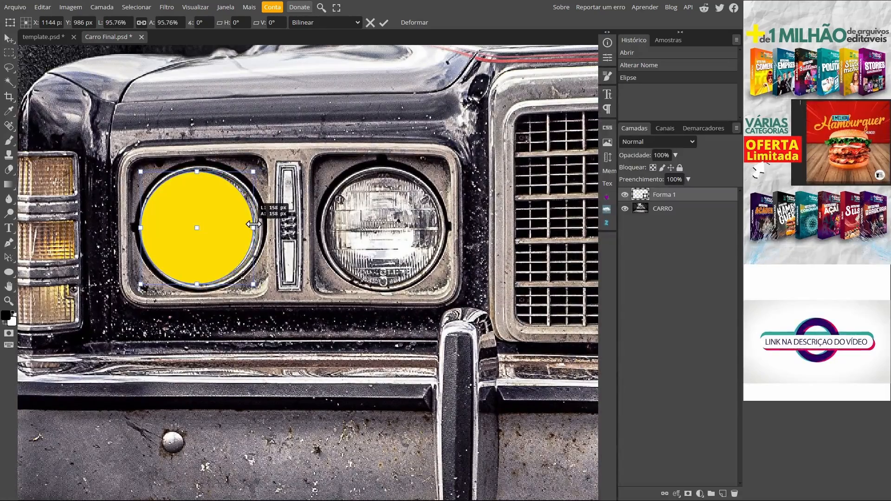
left_click_drag(143, 233, 145, 229)
mouse_move(199, 285)
left_mouse_down()
mouse_move(202, 260)
mouse_move(198, 281)
left_mouse_up()
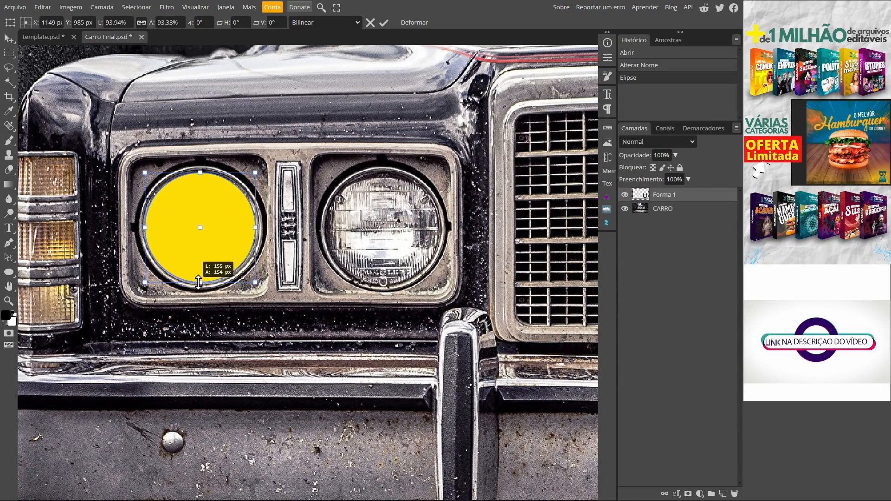
mouse_move(200, 172)
left_mouse_down()
mouse_move(201, 189)
mouse_move(200, 172)
left_mouse_up()
left_click_drag(256, 227, 255, 228)
left_click(384, 22)
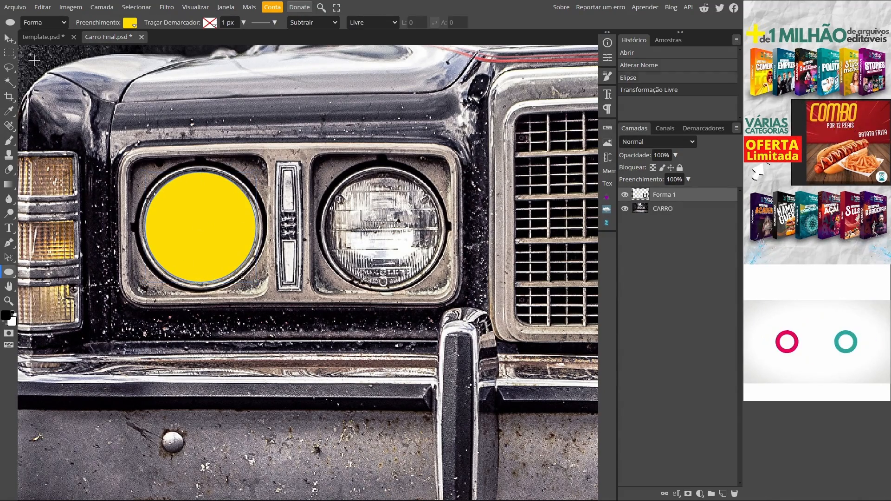
Duplicate the yellow circle onto the adjacent headlight and scale the copy to 101.94%.
left_click(9, 38)
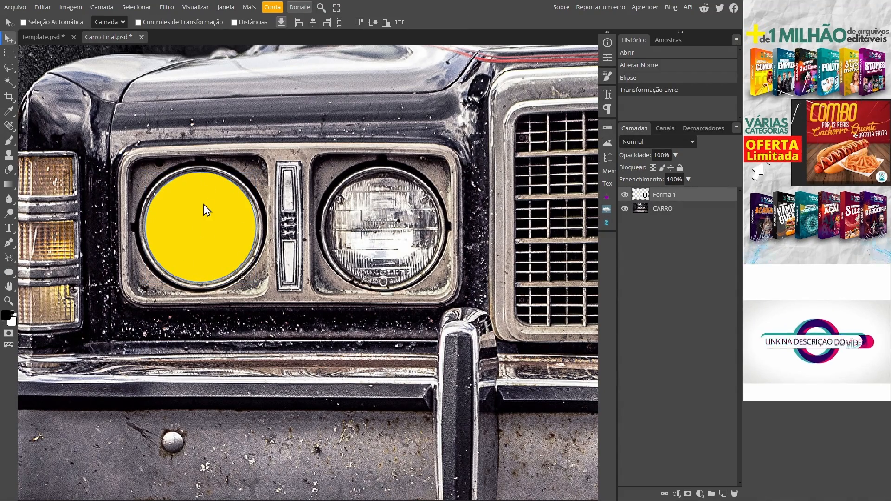
left_click_drag(203, 261, 378, 263)
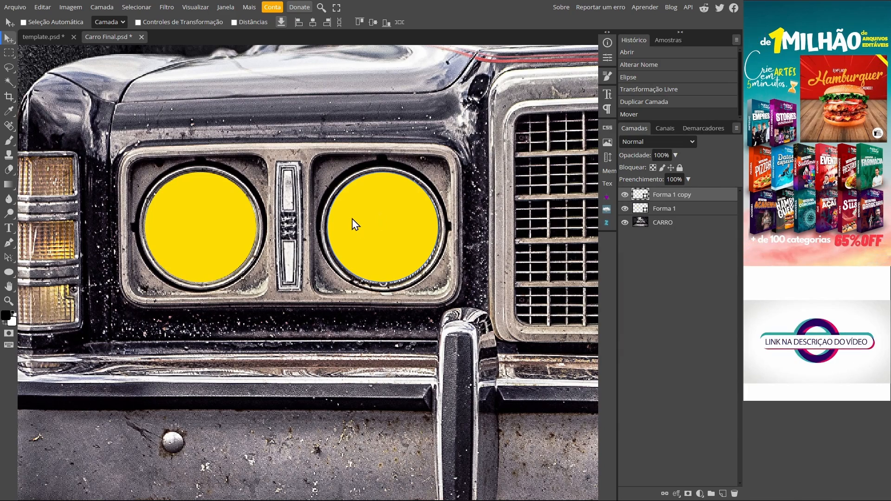
key("ctrl+alt+t")
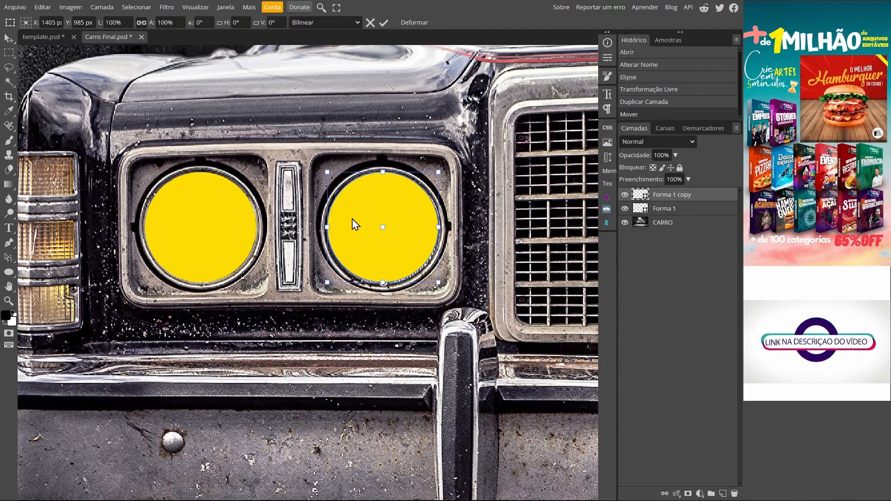
left_click_drag(438, 282, 441, 285)
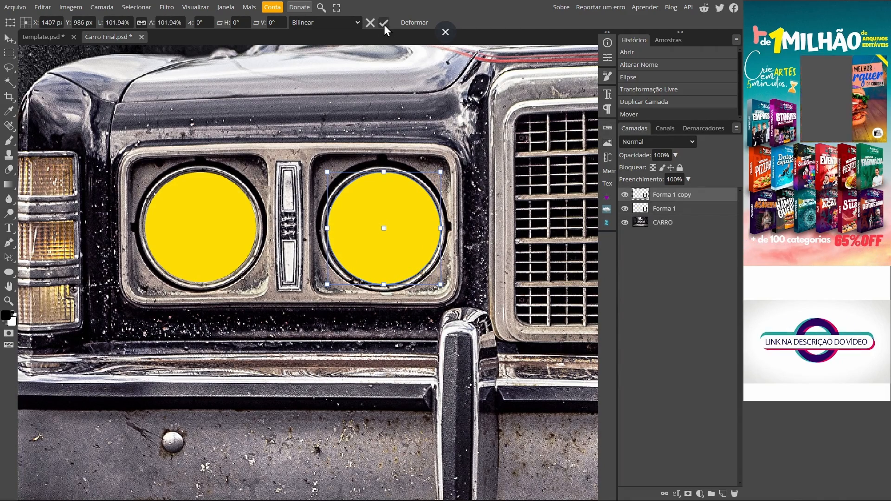
left_click(384, 23)
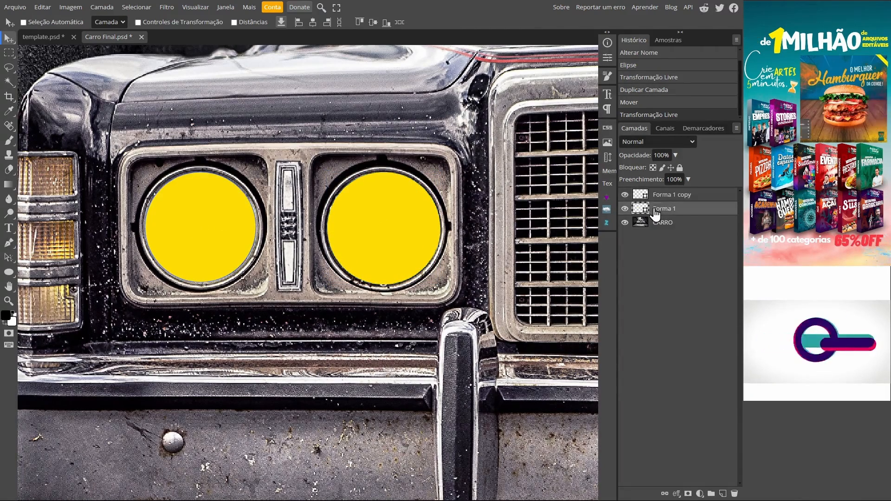
Select both yellow circles and duplicate them onto the pair of headlights on the other side of the grille.
scroll(410, 313, "down", 4)
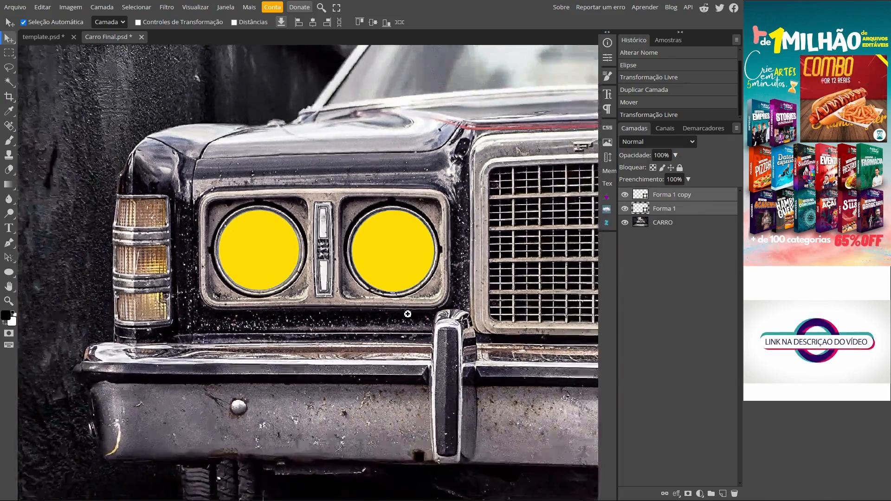
left_click_drag(471, 310, 140, 282)
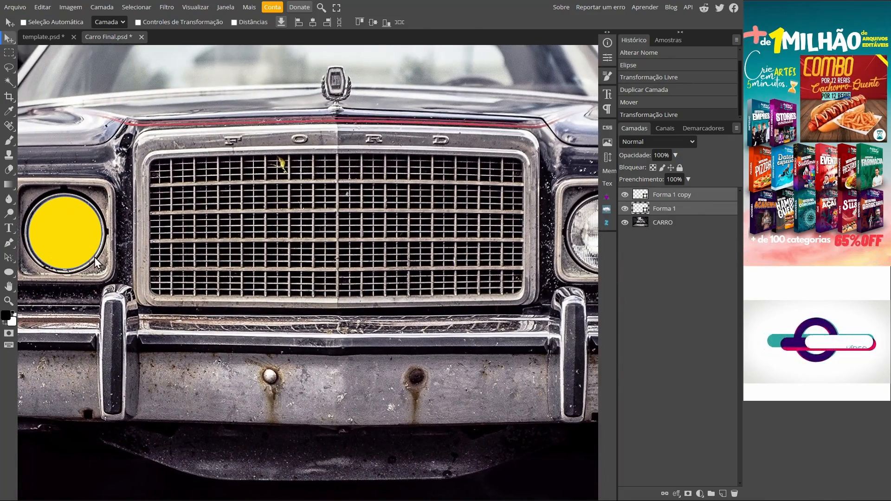
left_click_drag(63, 243, 552, 237)
left_click_drag(514, 282, 195, 301)
left_click_drag(223, 244, 396, 251)
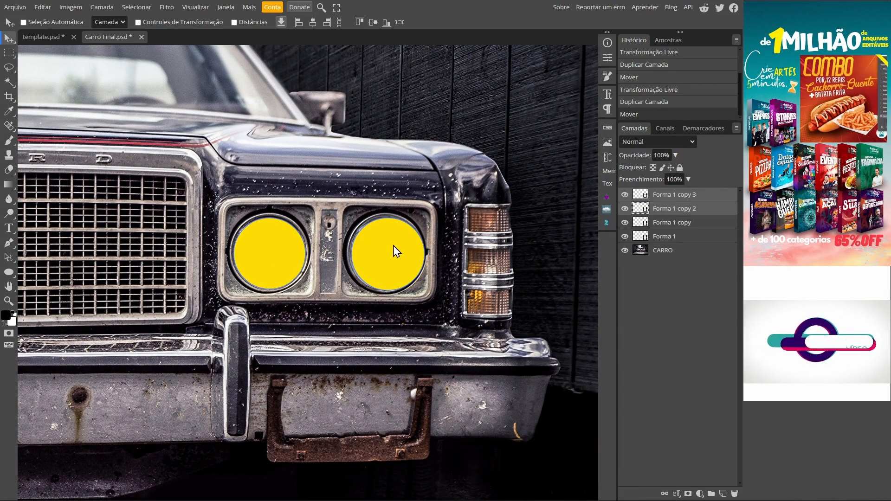
Fit the Forma 1 copy 2 circle to its headlight by nudging it and scaling it to 99.68%.
left_click(644, 212)
left_click_drag(256, 272, 281, 279)
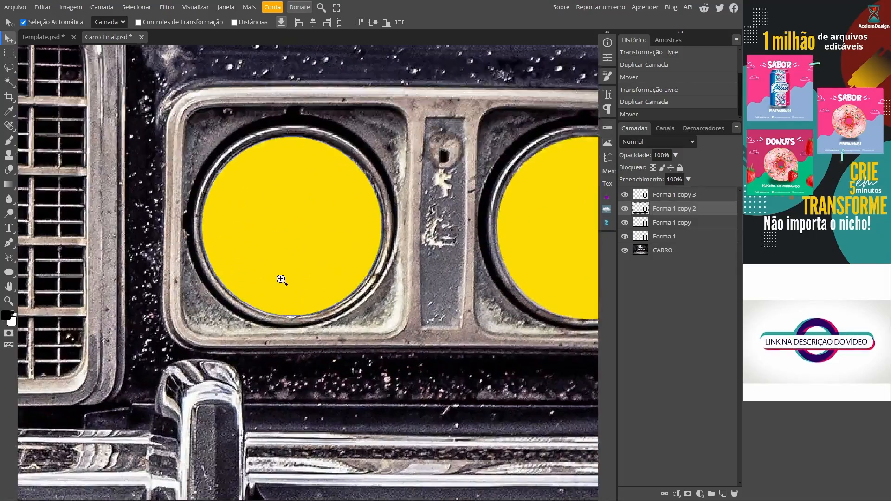
left_click_drag(291, 242, 292, 240)
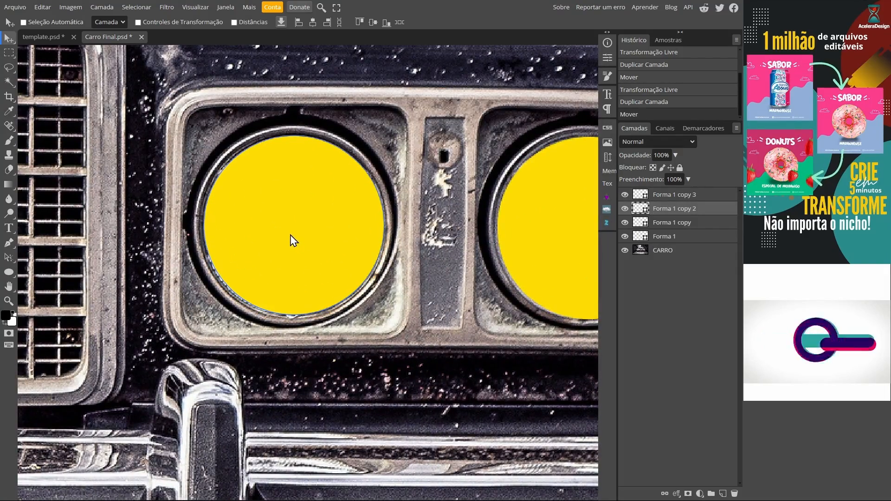
key("ctrl+t")
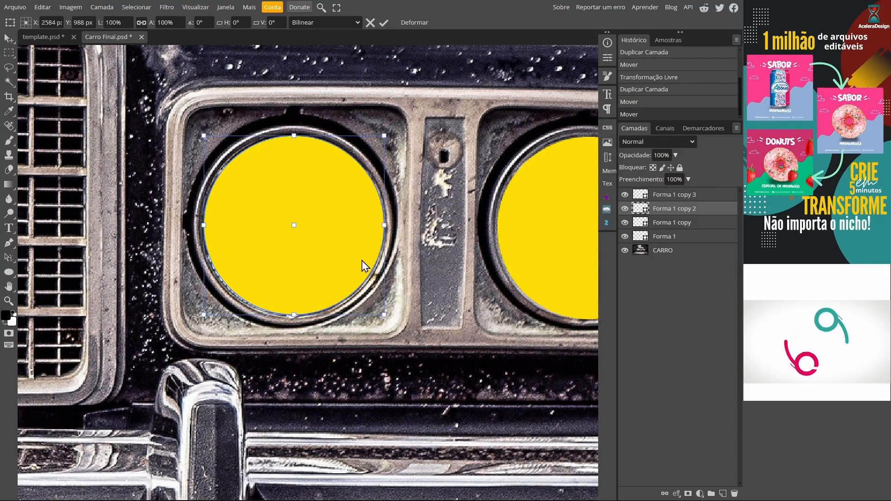
left_click_drag(384, 315, 384, 315)
left_click_drag(321, 251, 320, 252)
Nudge the Forma 1 copy 3 circle until it is centred in the rightmost headlight.
left_click_drag(541, 253, 370, 222)
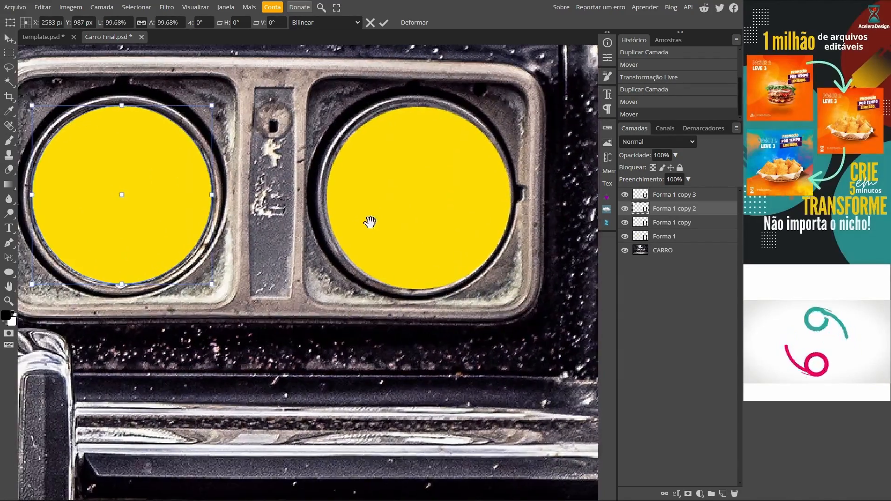
left_click(692, 193)
left_click_drag(438, 194, 434, 193)
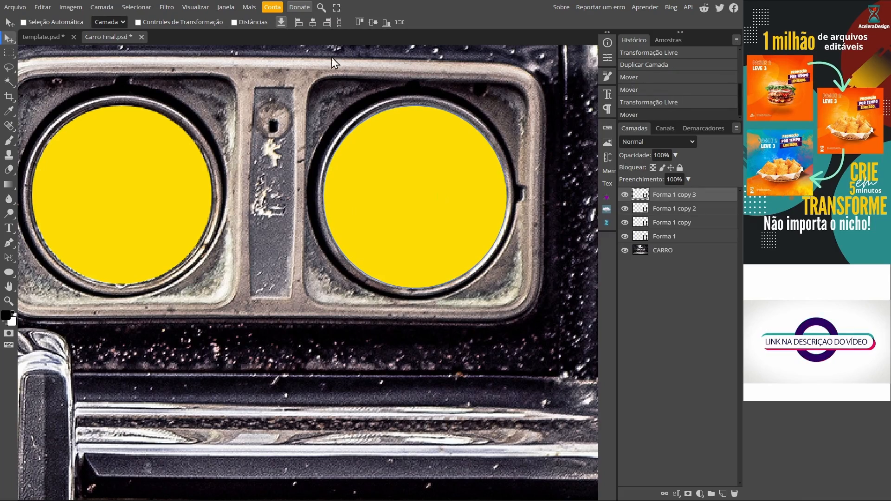
key("ctrl+0")
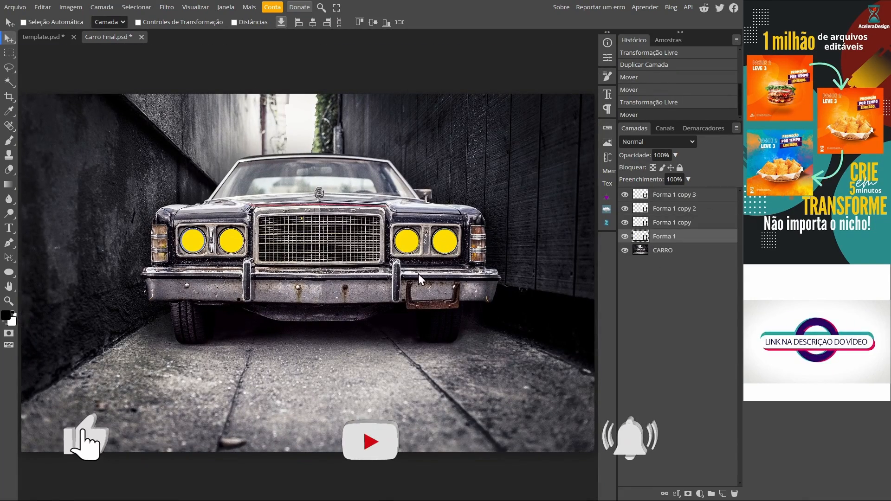
Select the Forma 1 layer, hide the CARRO layer and open the SuperBloom plugin.
left_click(659, 237)
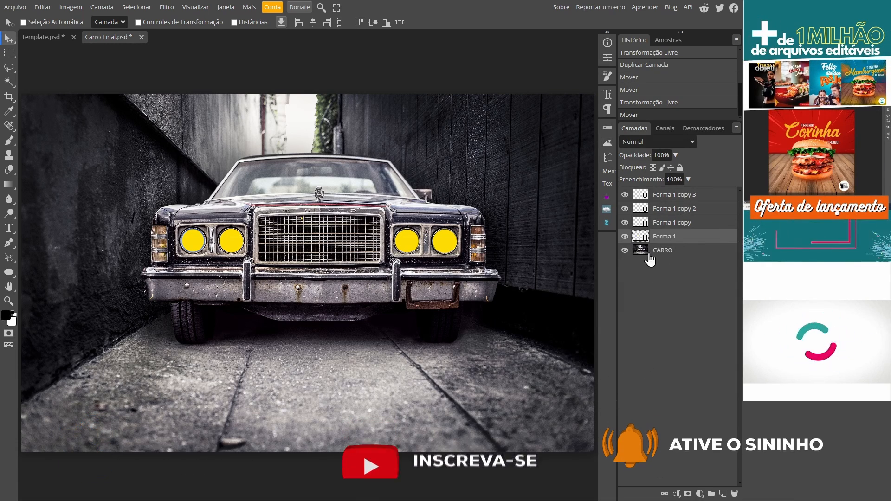
left_click(625, 251)
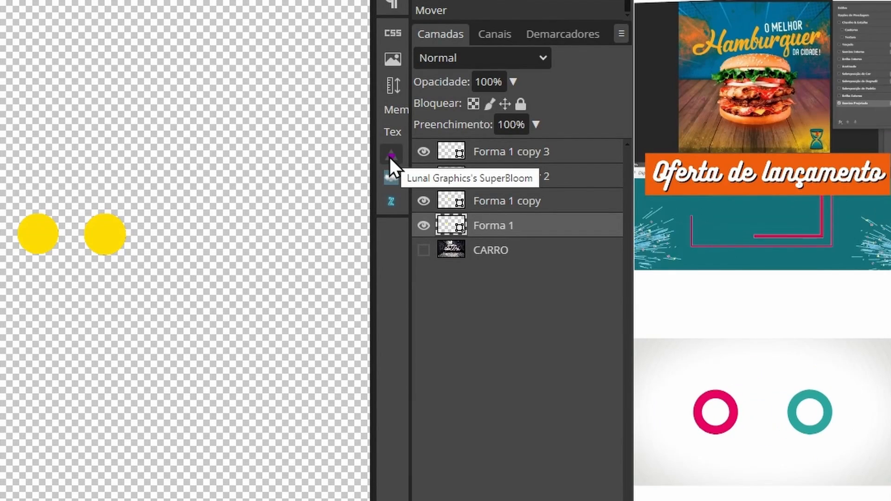
left_click(390, 156)
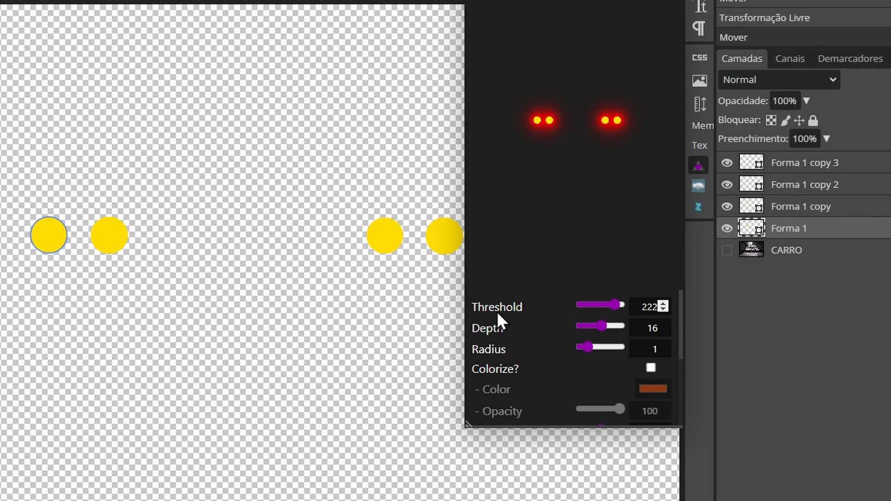
Set the glow's Threshold to 0 and its Brightness to 90 in SuperBloom.
left_click_drag(568, 307, 565, 307)
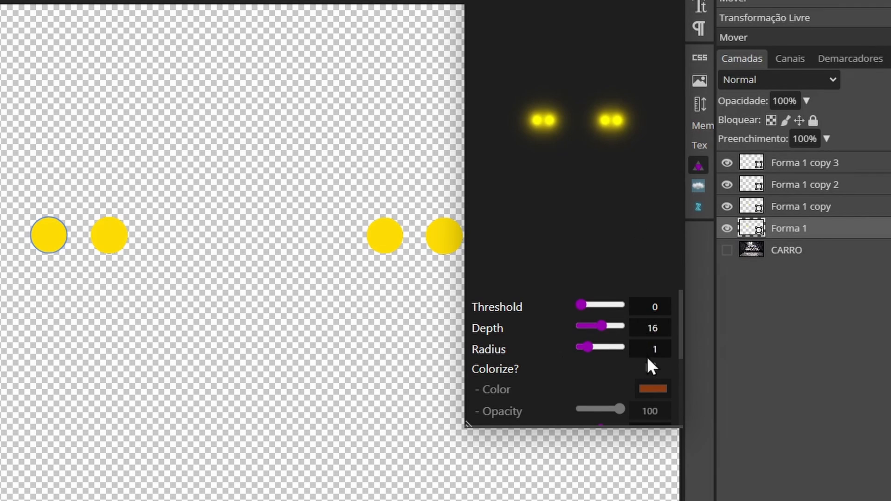
scroll(546, 358, "down", 2)
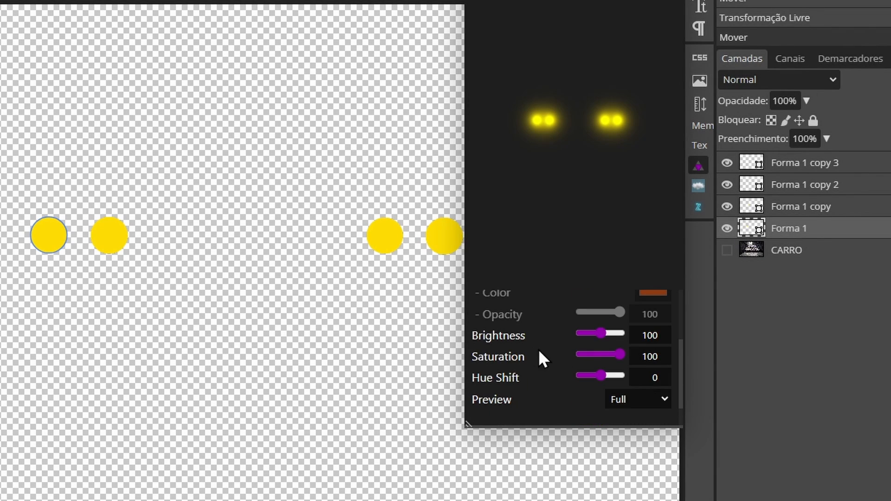
mouse_move(600, 331)
left_mouse_down()
mouse_move(617, 331)
mouse_move(598, 333)
left_mouse_up()
Try other glow colours by shifting the hue to about 159, and reset Hue Shift to 0.
left_click_drag(600, 375, 618, 375)
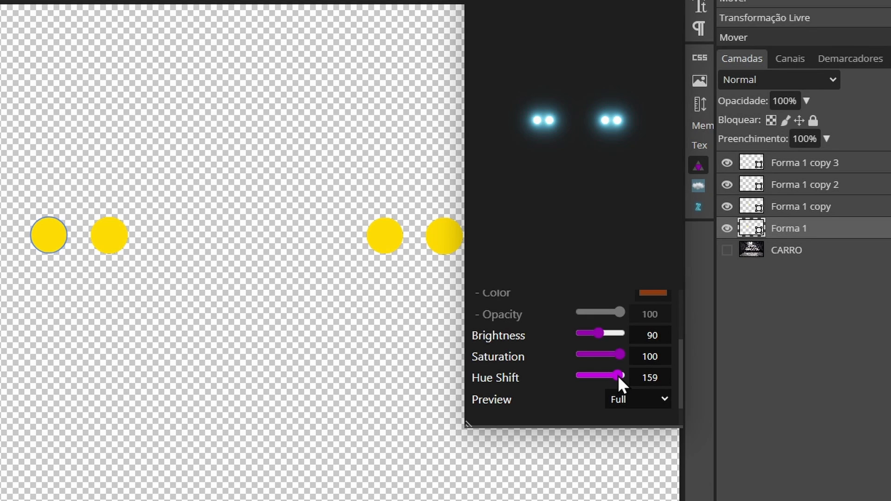
mouse_move(618, 375)
left_mouse_down()
mouse_move(585, 377)
mouse_move(611, 377)
left_mouse_up()
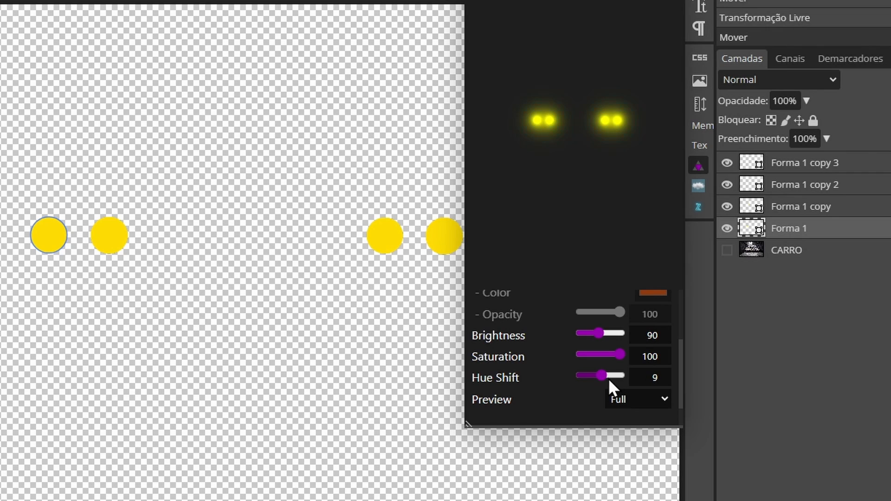
double_click(658, 377)
key("BackSpace")
type("0")
Add the SuperBloom glow to the document, close the plugin and show the CARRO layer.
scroll(545, 395, "down", 1)
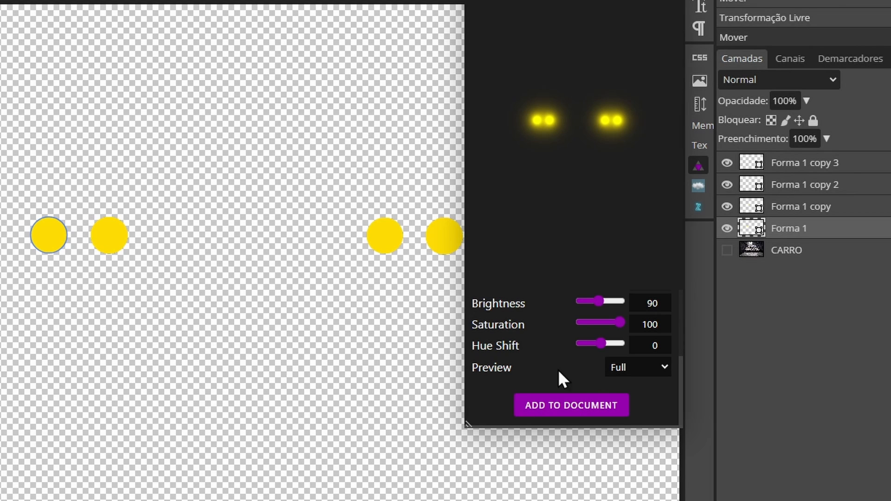
left_click(544, 404)
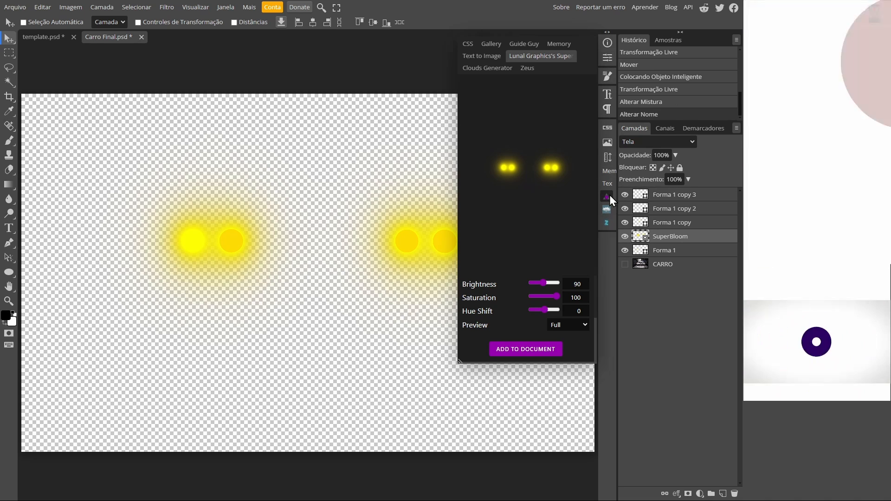
left_click(607, 196)
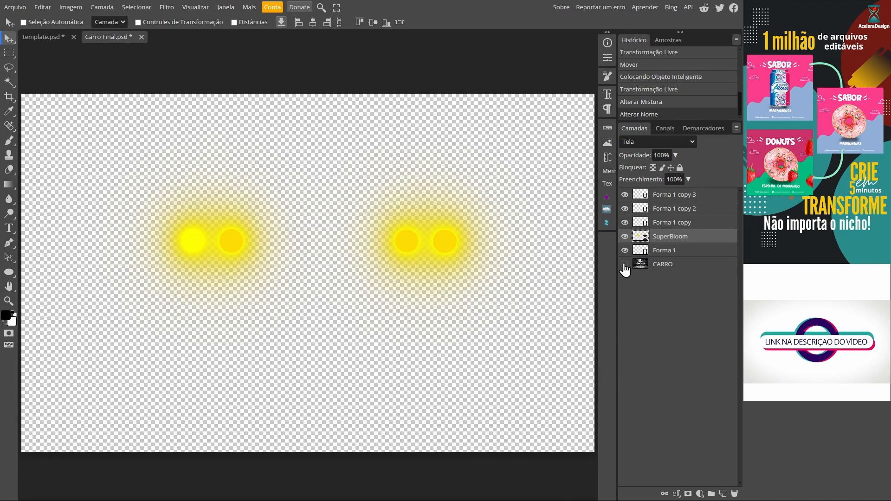
left_click(625, 265)
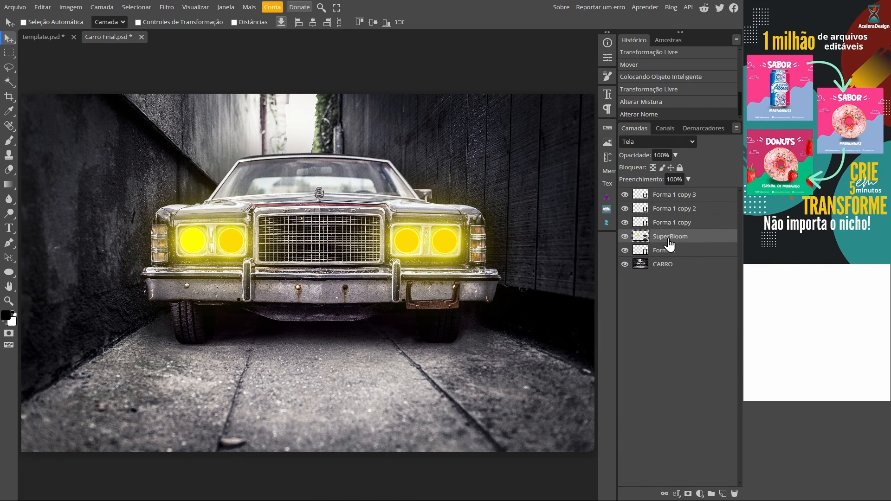
Move the SuperBloom layer directly above CARRO and hide the four yellow circle layers.
left_click_drag(644, 241, 626, 199)
left_click(626, 237)
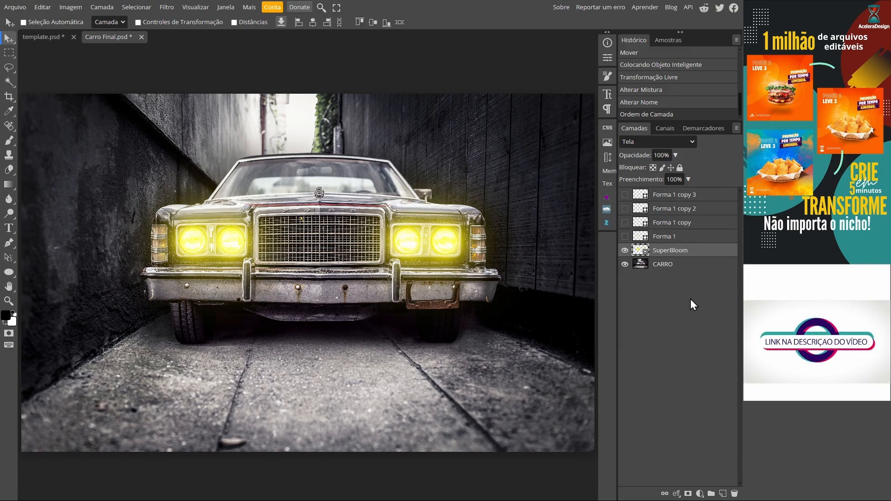
Group the four Forma 1 circle layers into a folder named MODELOS LUZES.
left_click(665, 238)
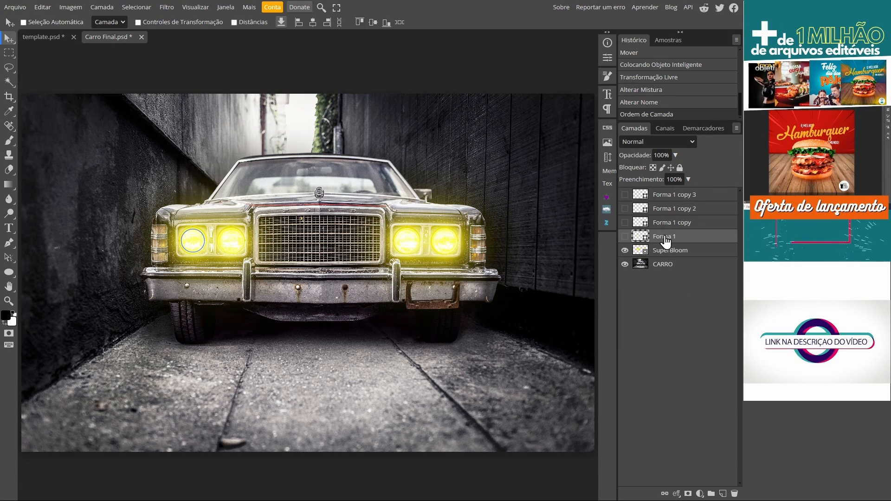
left_click(667, 196, "shift")
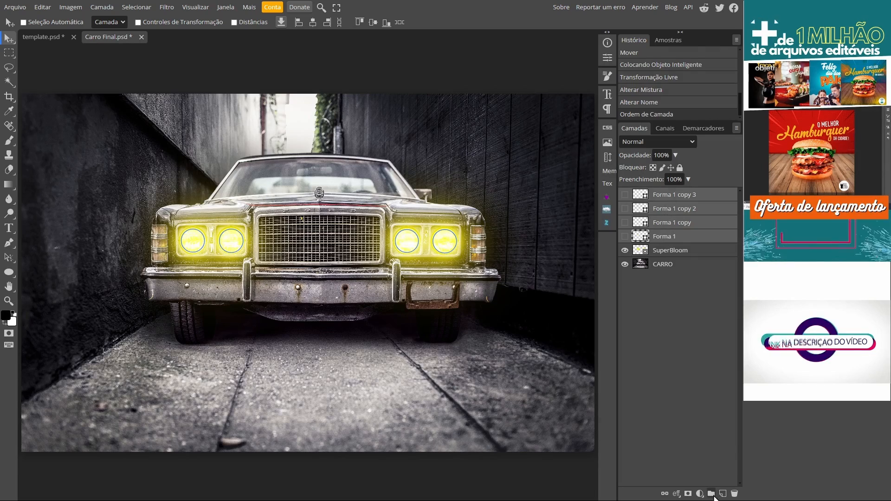
left_click(712, 494)
double_click(668, 194)
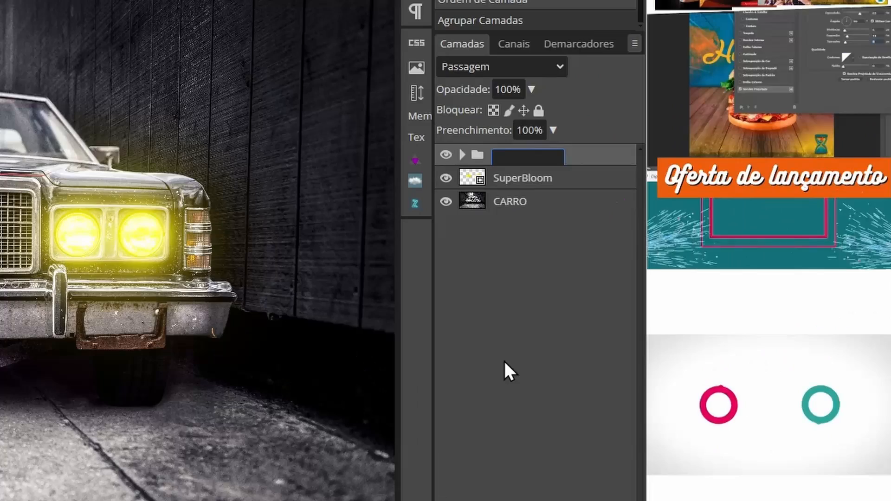
type("MODELOS LUX")
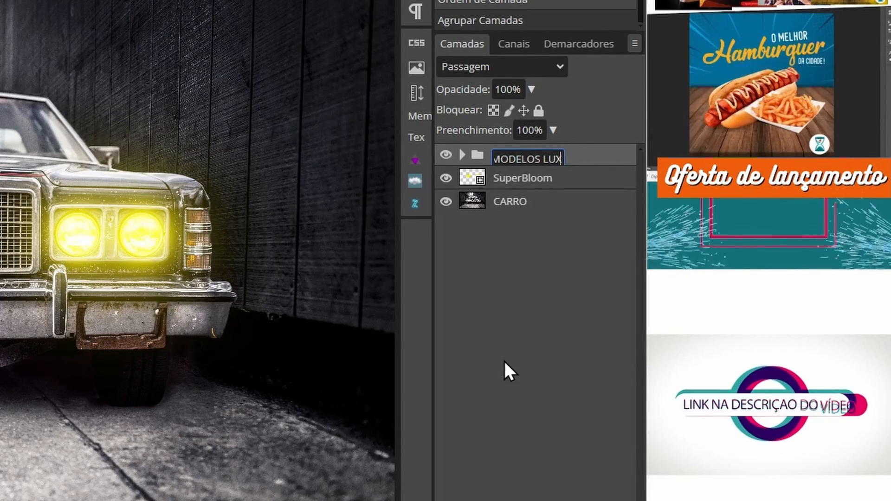
type("ES")
key("Return")
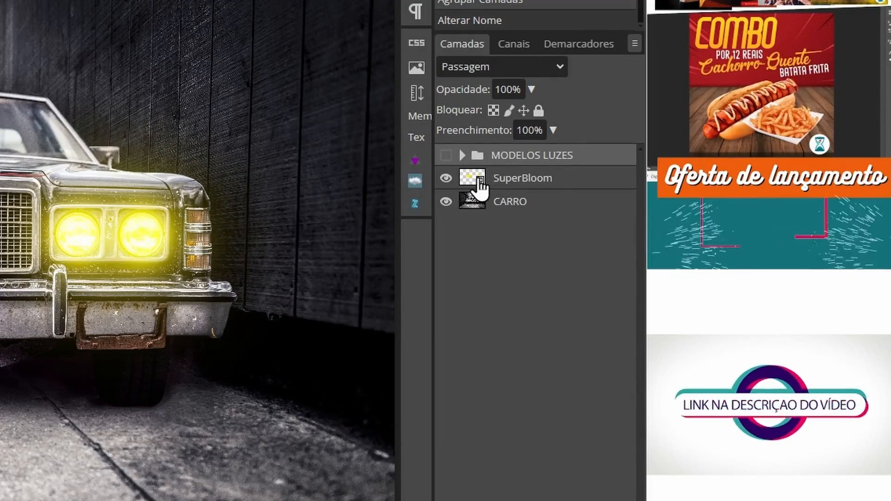
Rename the SuperBloom layer as LUZES.
double_click(669, 208)
type("LUZES")
key("Return")
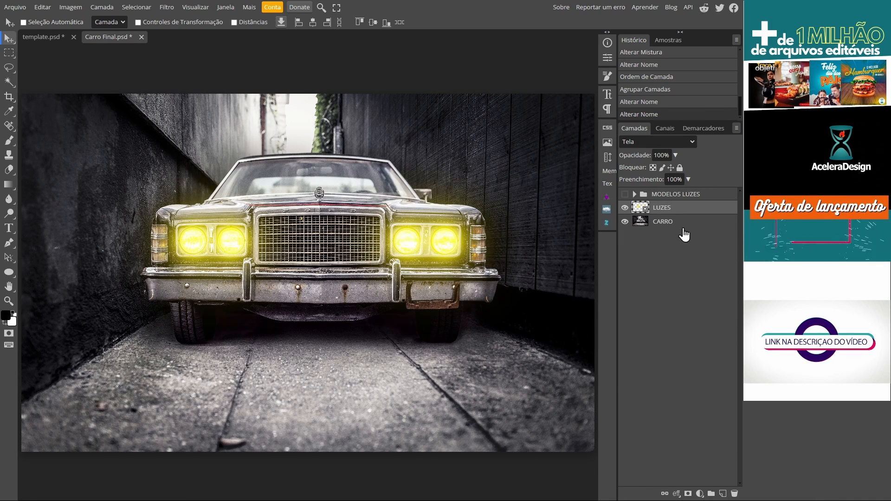
Darken the car photo with a Curves adjustment layer above CARRO, with a curve point at input 146 and output 86.
left_click(650, 223)
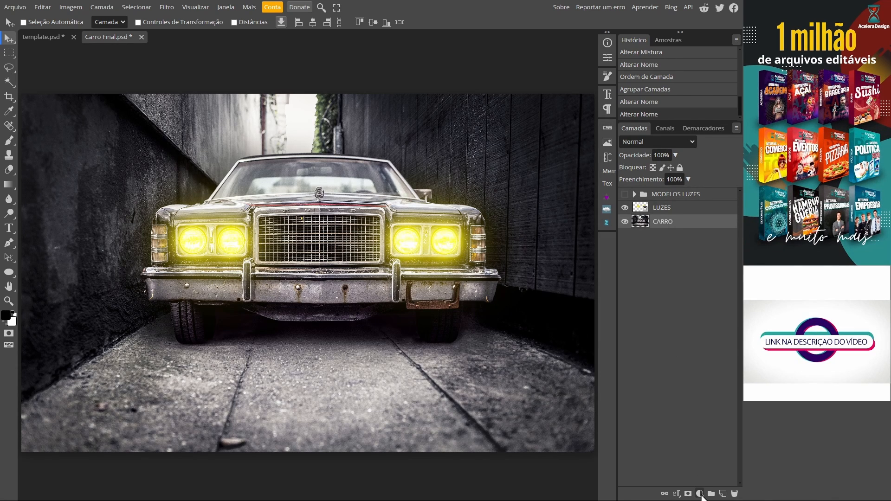
left_click(701, 495)
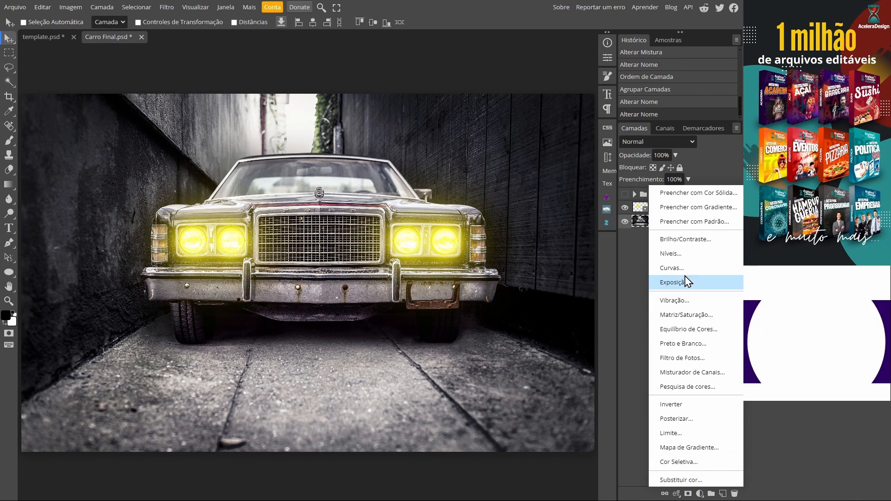
left_click(672, 268)
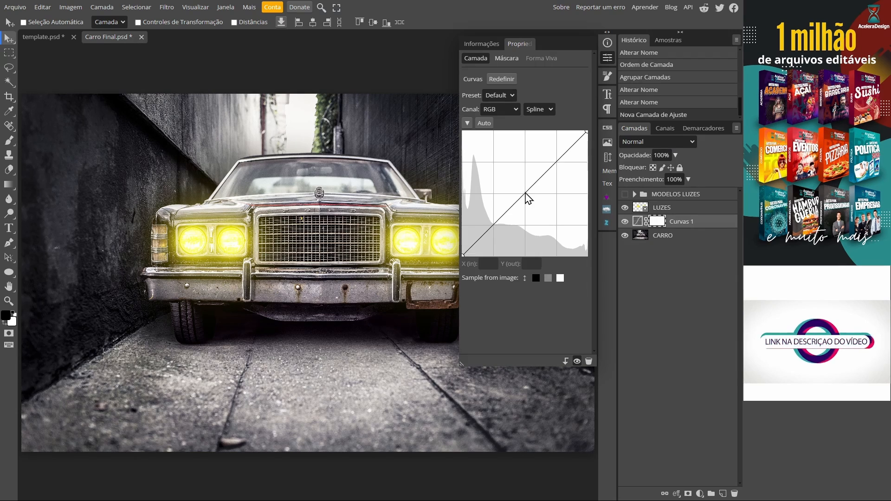
left_click_drag(526, 193, 534, 214)
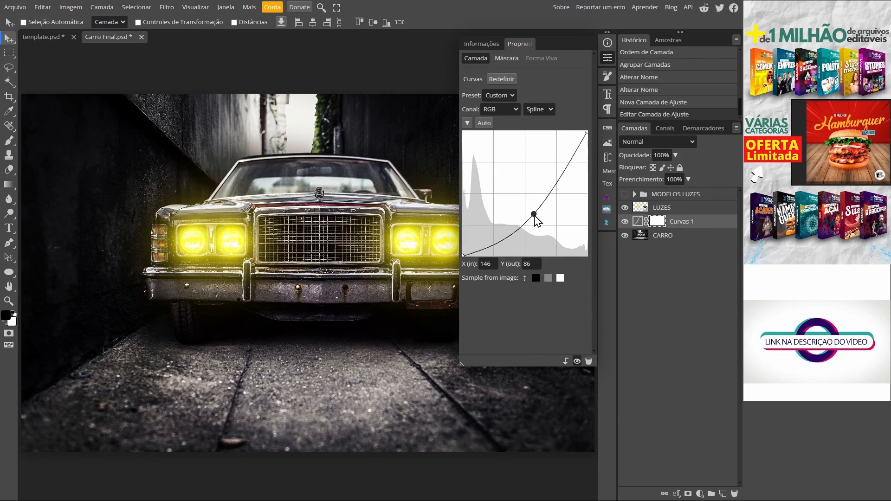
left_click(603, 57)
Try the LUZES layer's opacity, leave it at 100%, and compare the image with the glow hidden and shown.
left_click(642, 209)
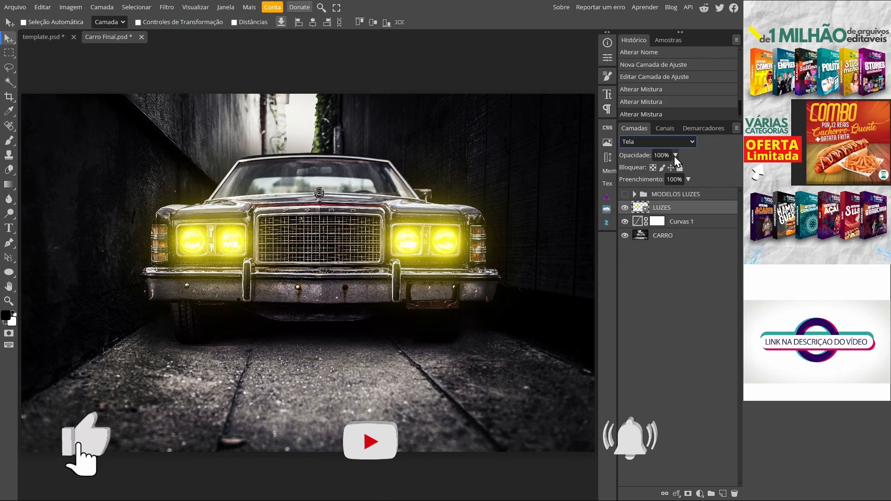
left_click(675, 156)
left_click_drag(675, 169, 698, 168)
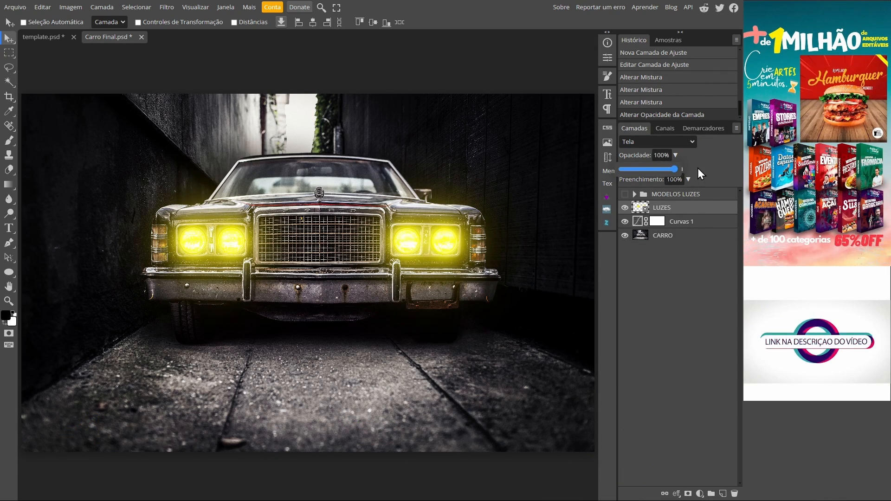
left_click(625, 209)
left_click(625, 209)
left_click(625, 208)
left_click(625, 208)
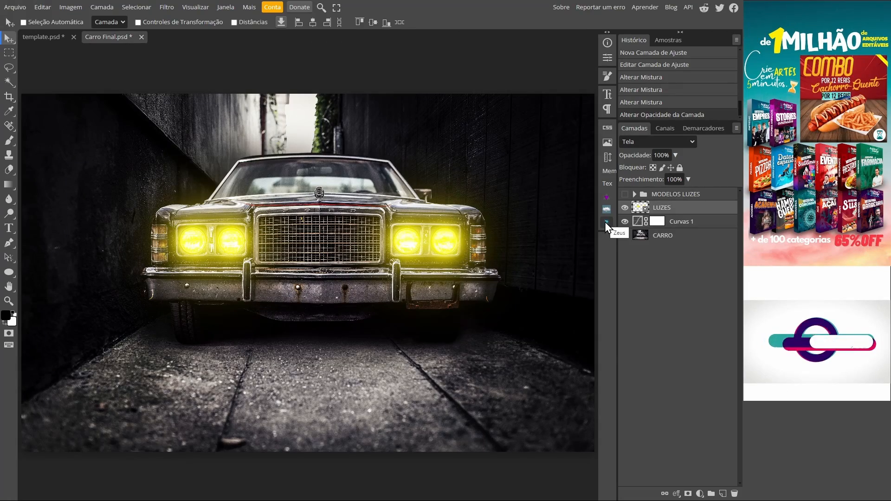
Open the Zeus plugin, try the Arc, Beam, Saber and Incantatem lightning presets, and choose Flash.
left_click(415, 203)
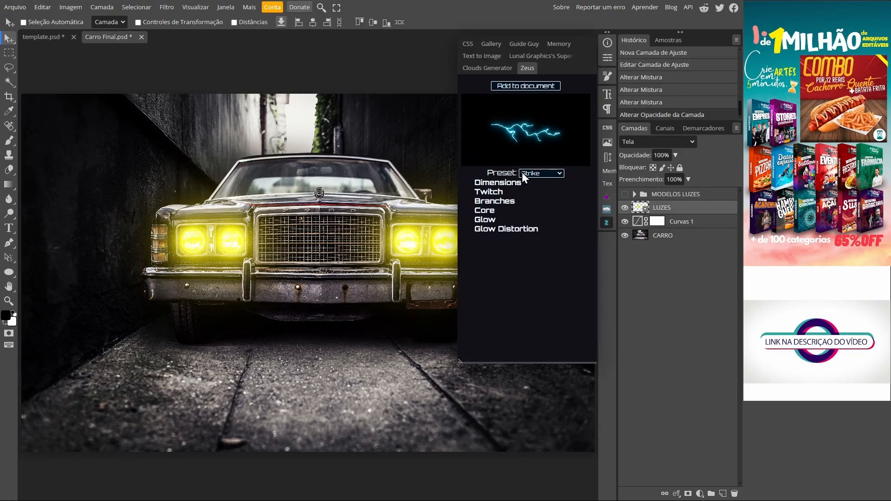
left_click(559, 173)
key("Down")
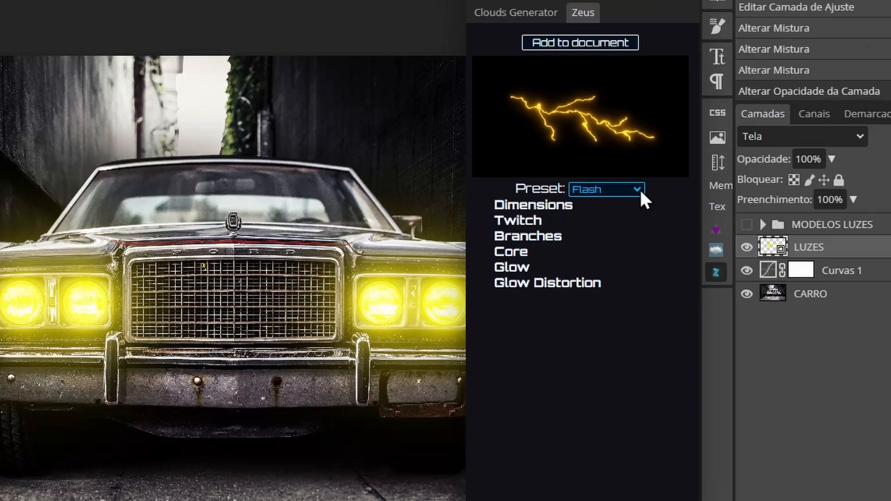
left_click(547, 198)
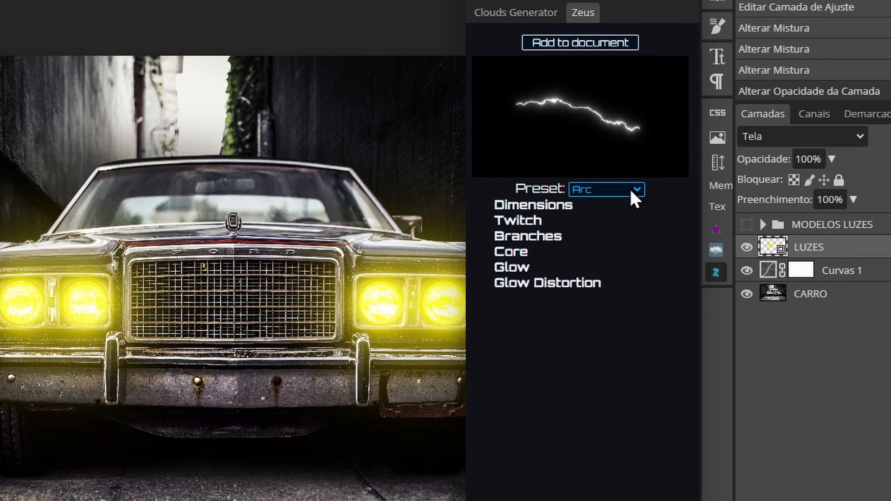
left_click(633, 191)
left_click(605, 243)
left_click(642, 191)
left_click(610, 254)
left_click(639, 188)
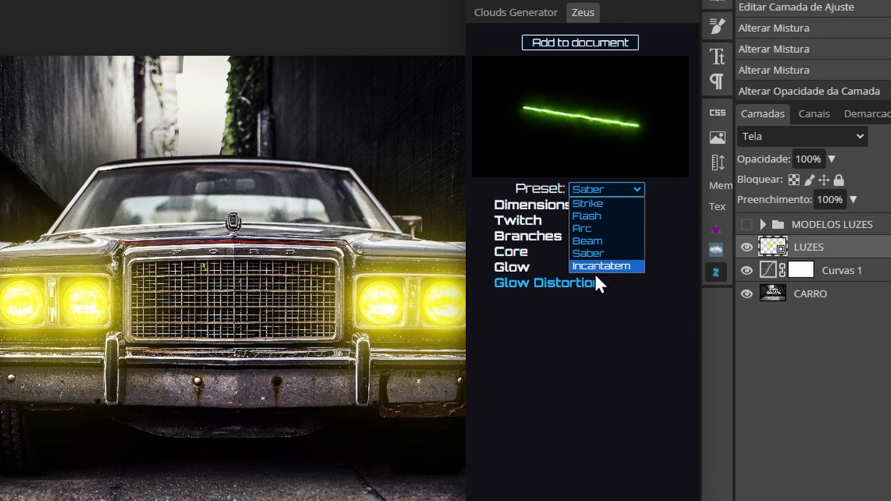
left_click(608, 266)
left_click(634, 188)
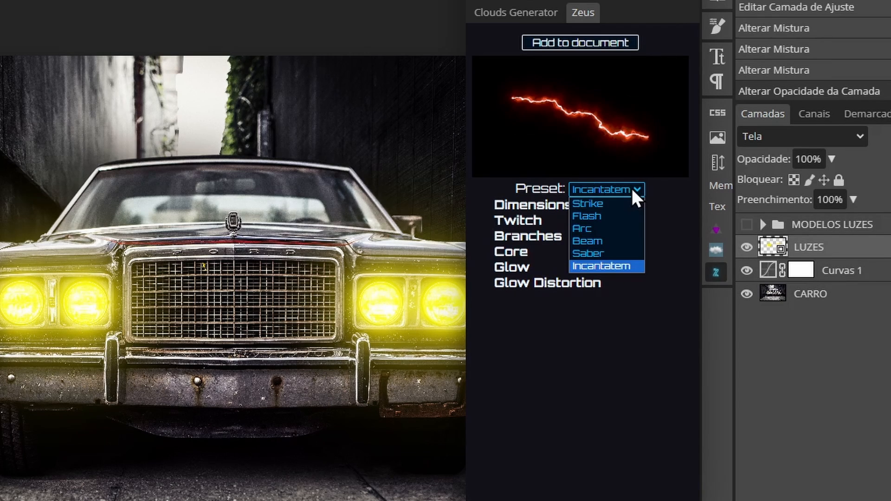
left_click(613, 216)
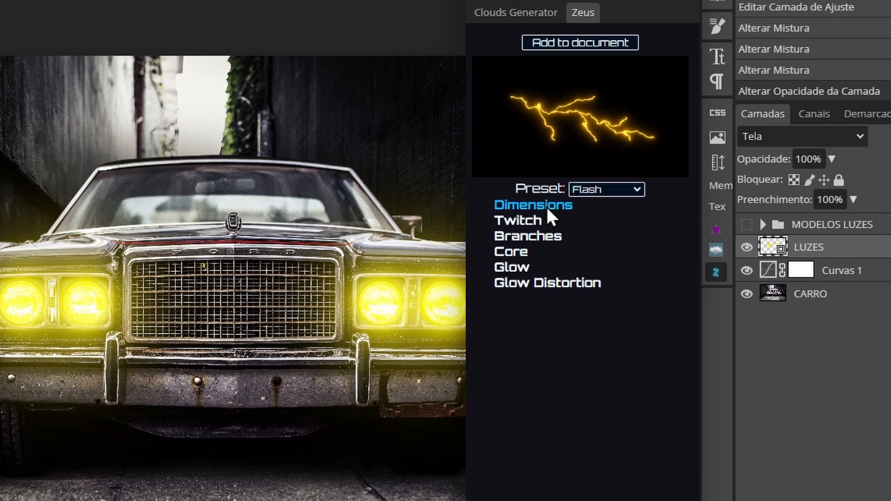
Look through the Twitch and Glow settings, and set Glow Distortion to Perlin noise with Amount 8.
left_click(533, 221)
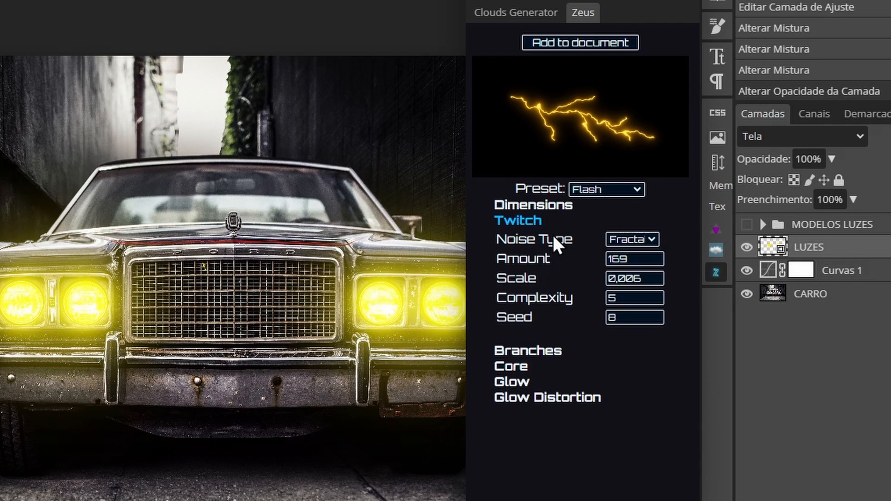
left_click(536, 221)
left_click(518, 269)
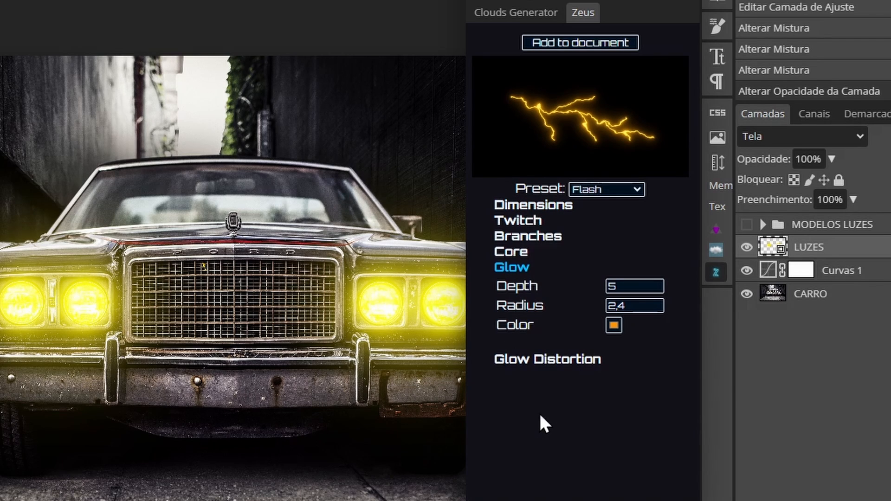
left_click(541, 359)
left_click(645, 378)
left_click(632, 392)
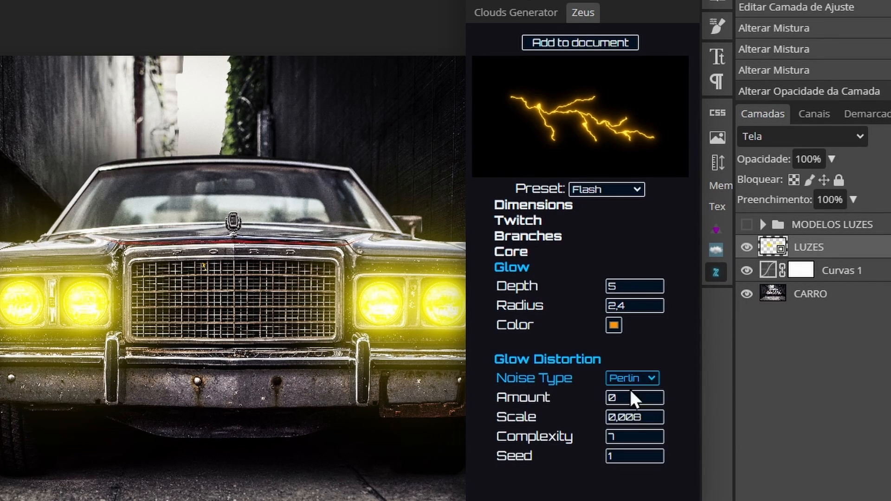
left_click(657, 396)
left_click(657, 396)
left_click(656, 396)
left_click(657, 396)
left_click(656, 396)
left_click(656, 396)
Set the Glow Distortion's Scale to 0,014, Complexity to 9 and Seed to 10.
left_click(652, 417)
left_click(655, 416)
left_click(655, 416)
left_click(654, 416)
left_click(656, 433)
left_click(657, 433)
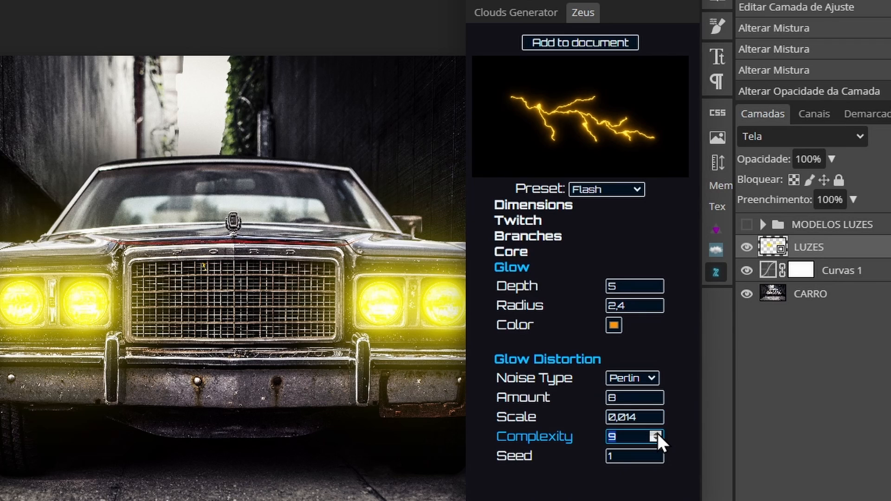
left_click(653, 453)
left_click(654, 453)
left_click(655, 453)
left_click(655, 453)
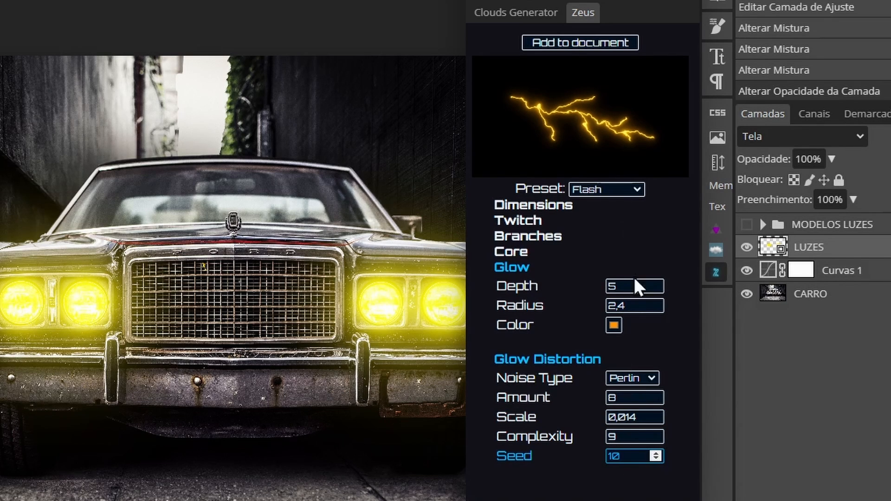
Add the Flash lightning to the document and close the Zeus plugin.
left_click(547, 46)
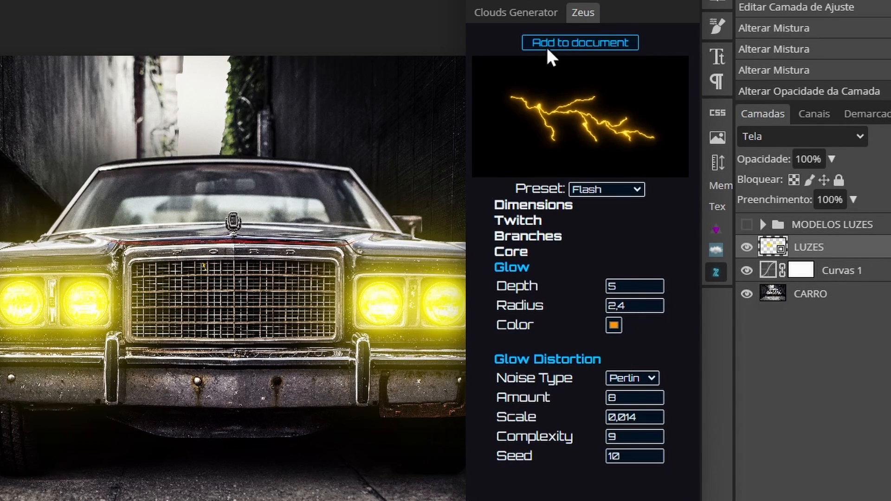
left_click(590, 41)
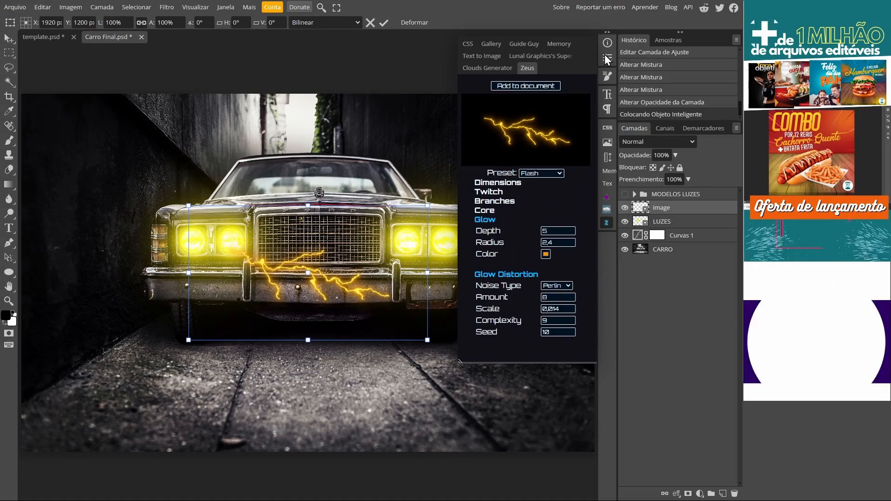
left_click(608, 57)
left_click(609, 57)
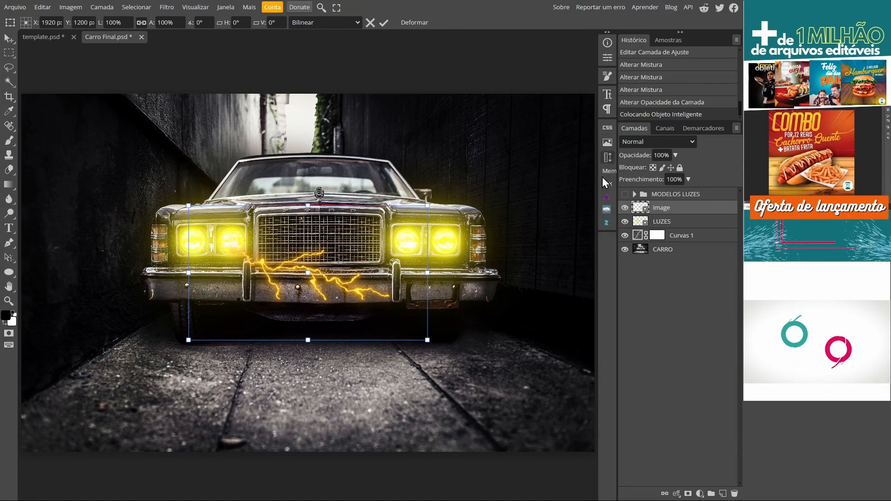
Move the lightning over the car's grille, rotate it by about -17.1° and shrink it slightly between the headlights.
left_click_drag(301, 274, 324, 249)
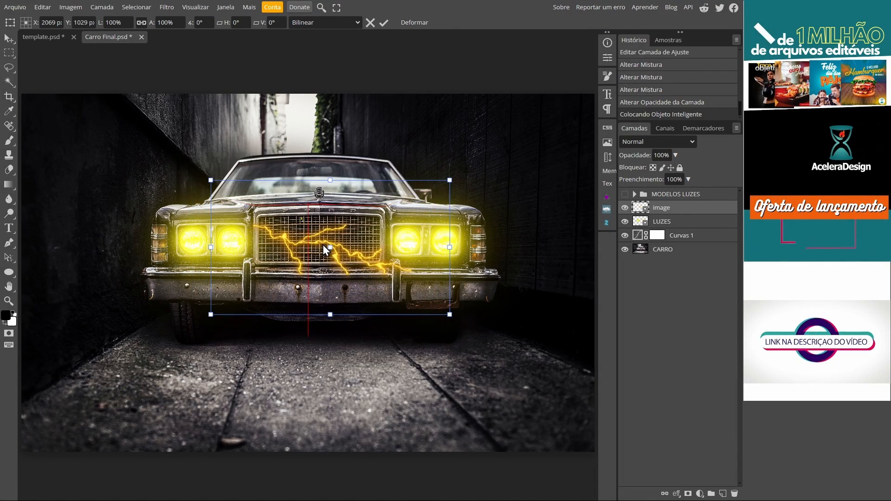
left_click_drag(452, 318, 467, 279)
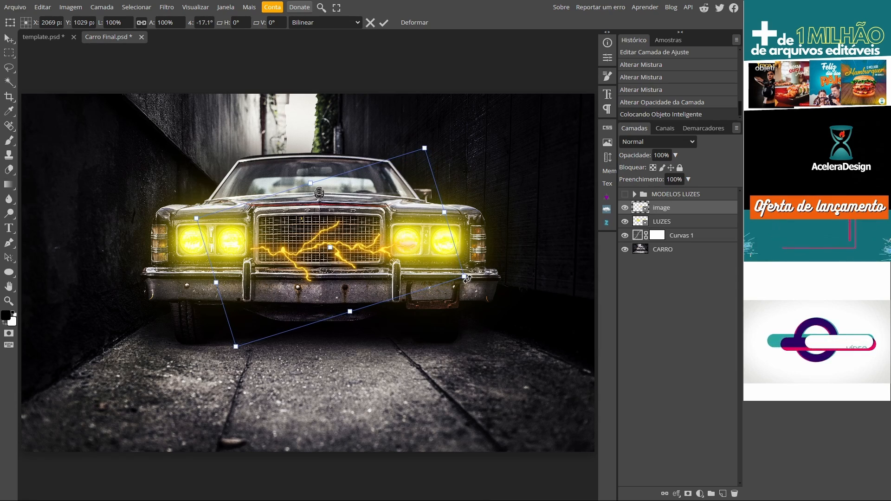
left_click_drag(334, 245, 330, 237)
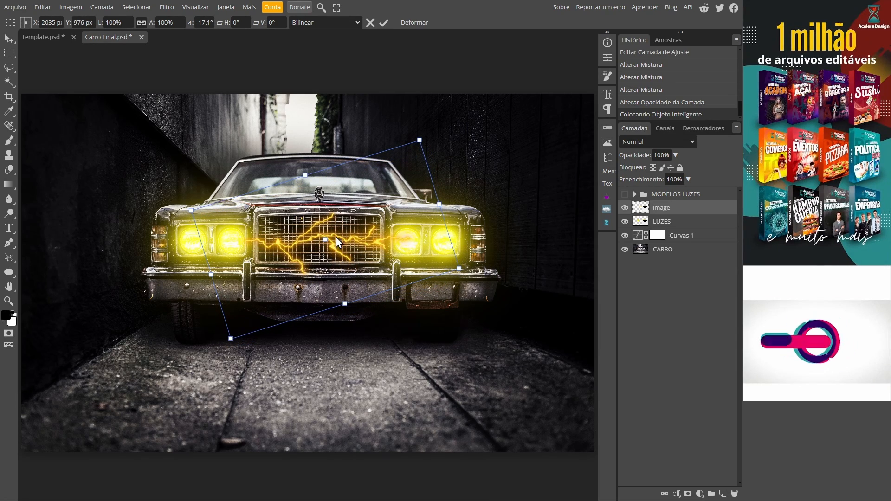
left_click_drag(459, 268, 442, 259)
left_click_drag(341, 238, 378, 235)
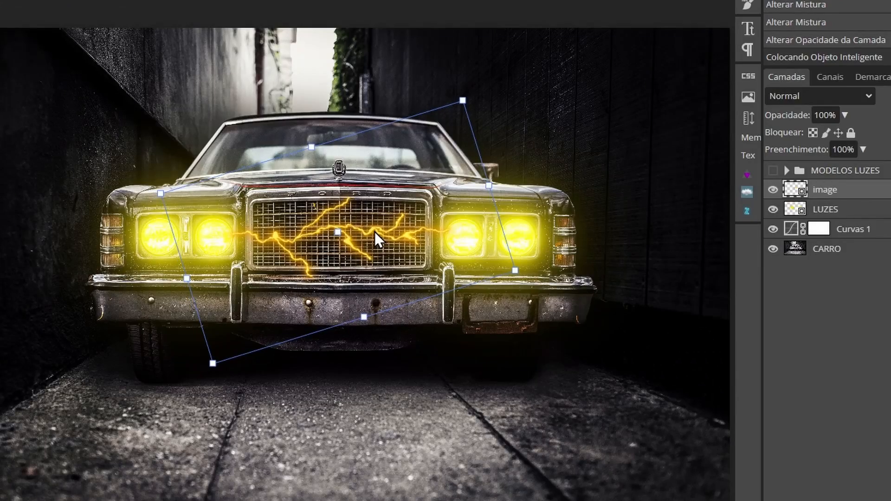
left_click_drag(518, 273, 510, 269)
left_click_drag(341, 269, 344, 271)
key("Return")
Reposition the lightning and scale it down further to fit inside the grille.
left_click_drag(304, 355, 346, 235)
key("ctrl+alt+t")
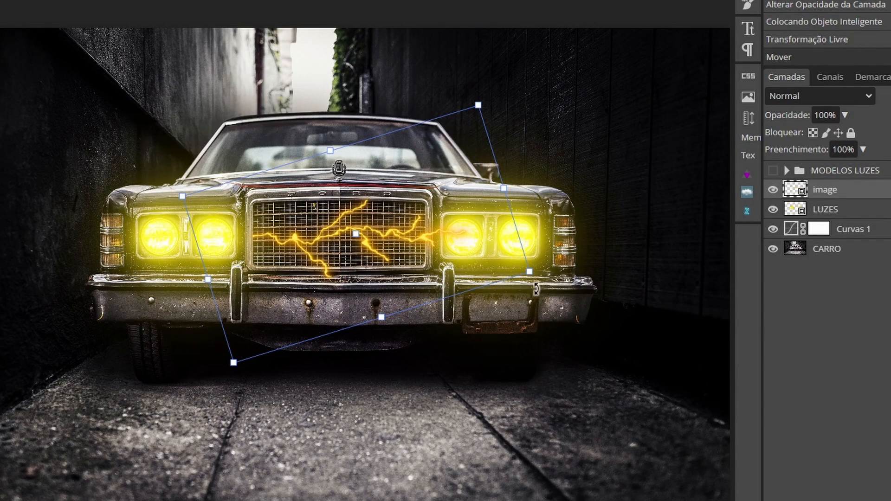
left_click_drag(531, 269, 483, 247)
left_click_drag(182, 196, 197, 199)
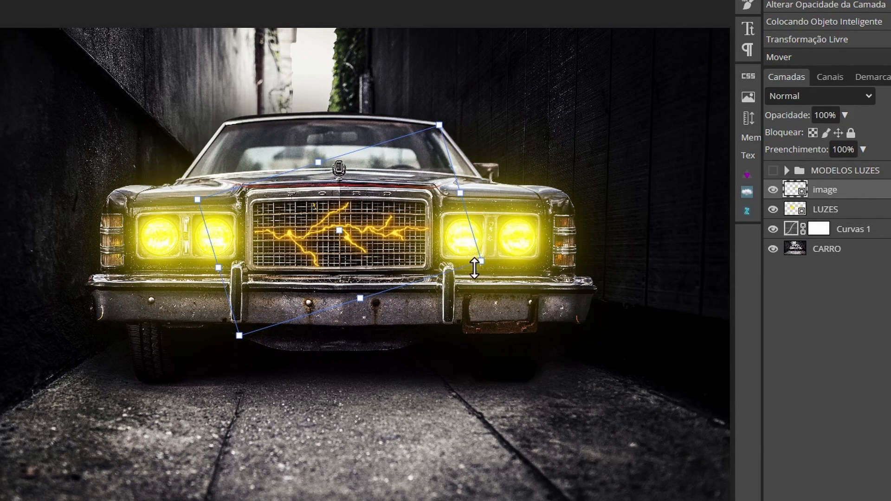